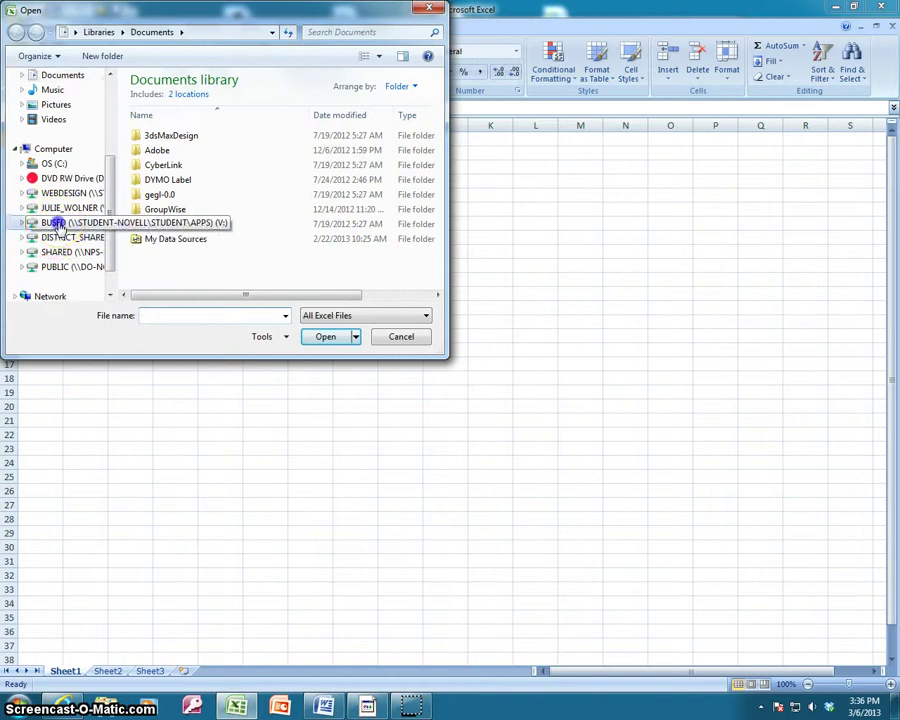
Open the Budget workbook from the 2007, Excel, Excel Lesson 2 folder on the BUSED network drive
{"action": "double_click", "coordinate": [135, 95]}
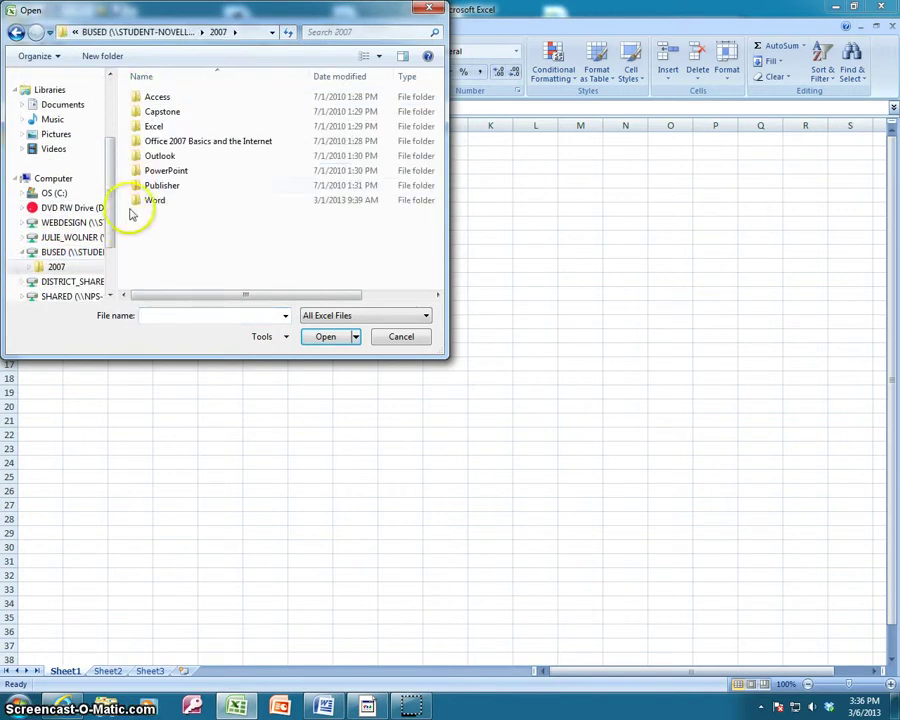
{"action": "double_click", "coordinate": [133, 126]}
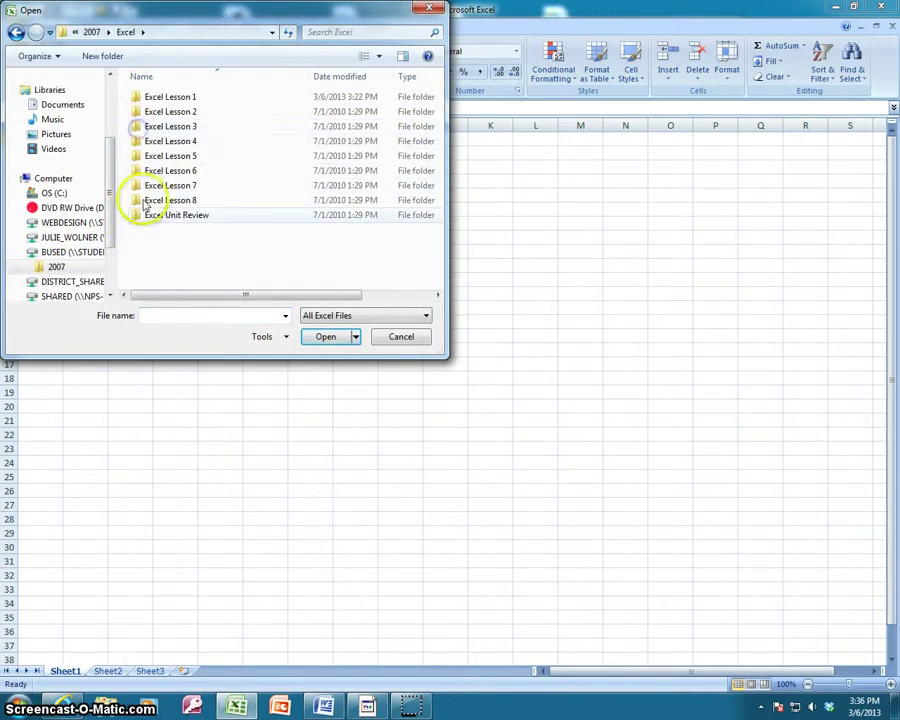
{"action": "double_click", "coordinate": [152, 111]}
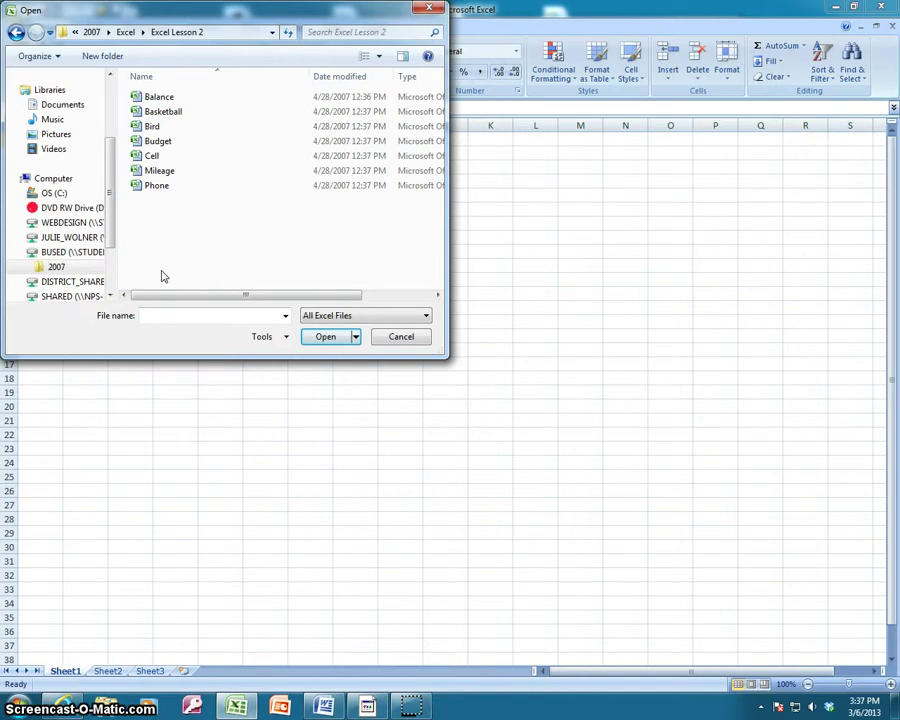
{"action": "double_click", "coordinate": [157, 141]}
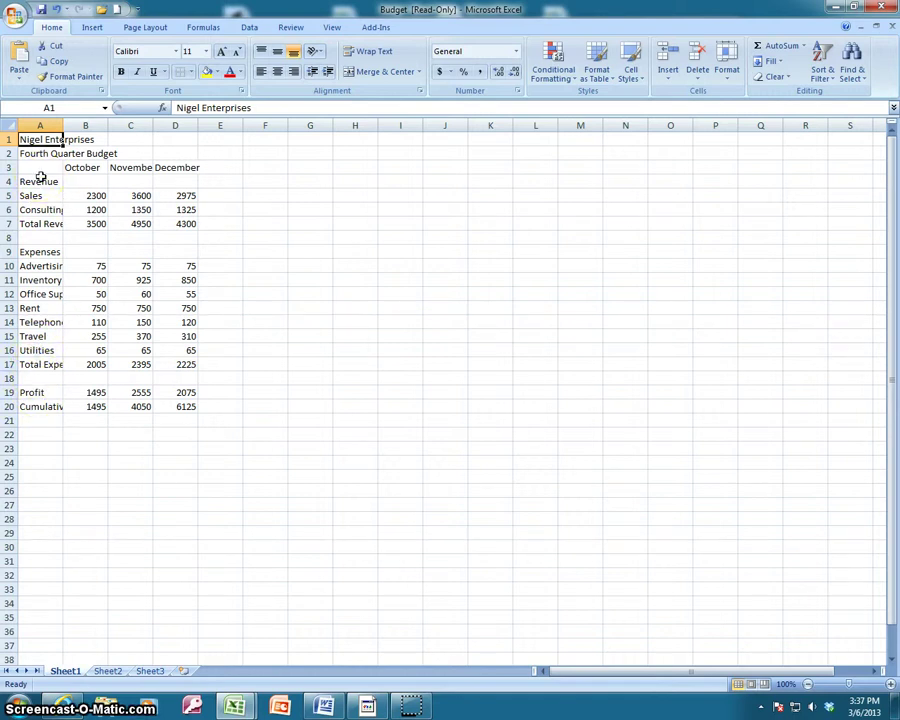
Begin saving the workbook as an Excel Workbook copy in the personal network drive's Computer Apps 2007, Excel folder
{"action": "left_click", "coordinate": [15, 15]}
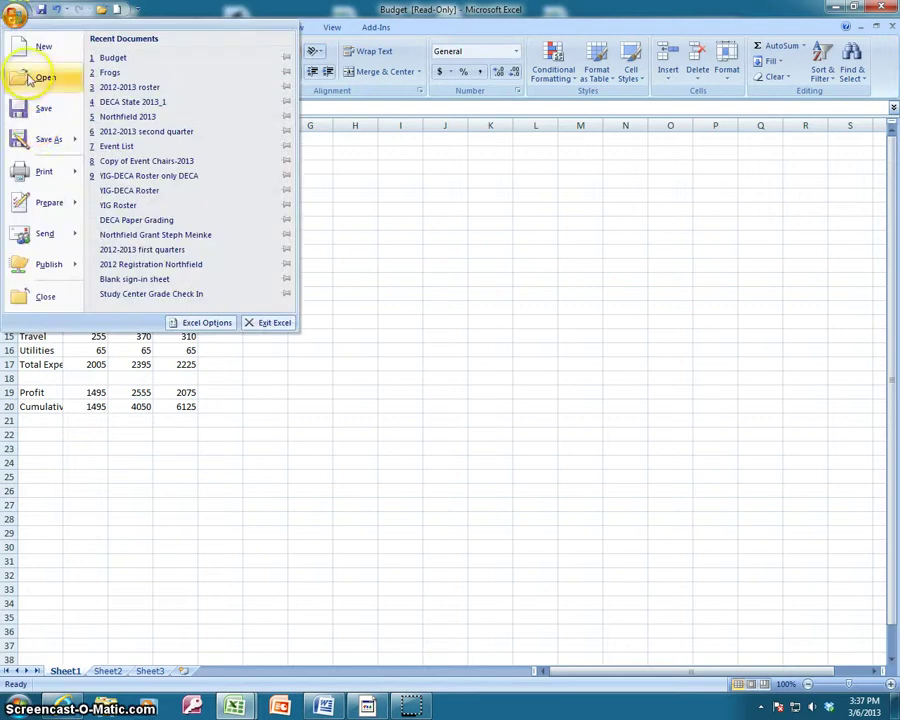
{"action": "mouse_move", "coordinate": [58, 138]}
{"action": "left_click", "coordinate": [126, 62]}
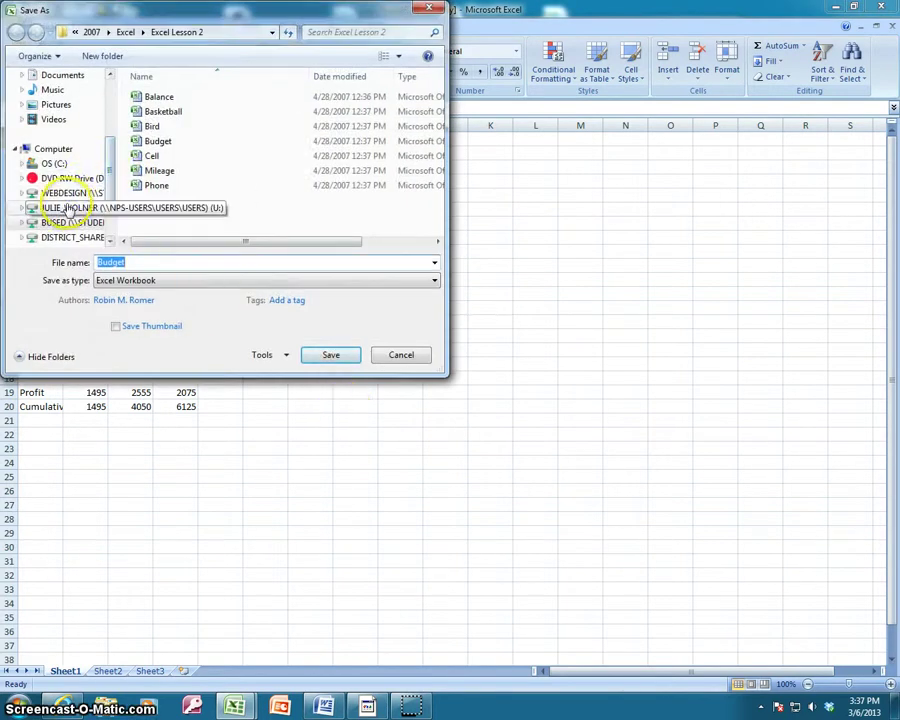
{"action": "left_click", "coordinate": [67, 207]}
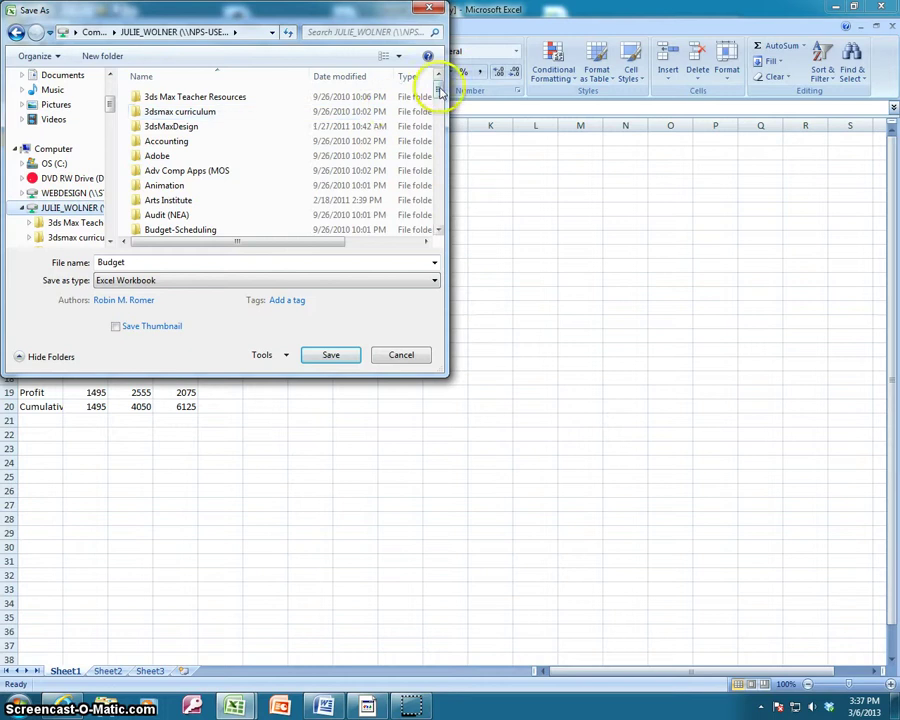
{"action": "mouse_move", "coordinate": [438, 91]}
{"action": "left_mouse_down"}
{"action": "mouse_move", "coordinate": [441, 127]}
{"action": "mouse_move", "coordinate": [440, 110]}
{"action": "left_mouse_up"}
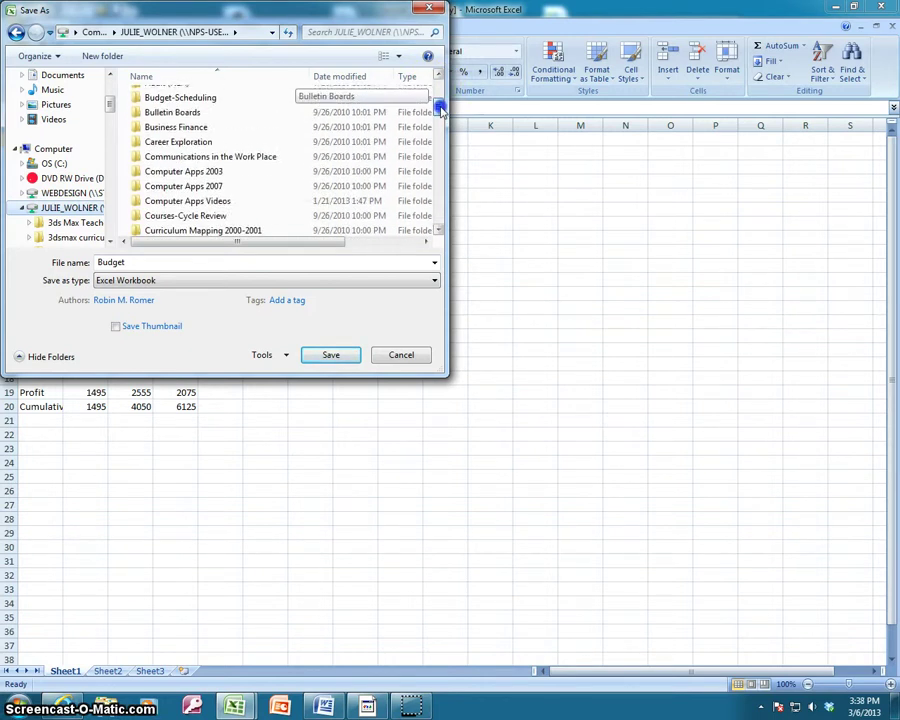
{"action": "double_click", "coordinate": [140, 186]}
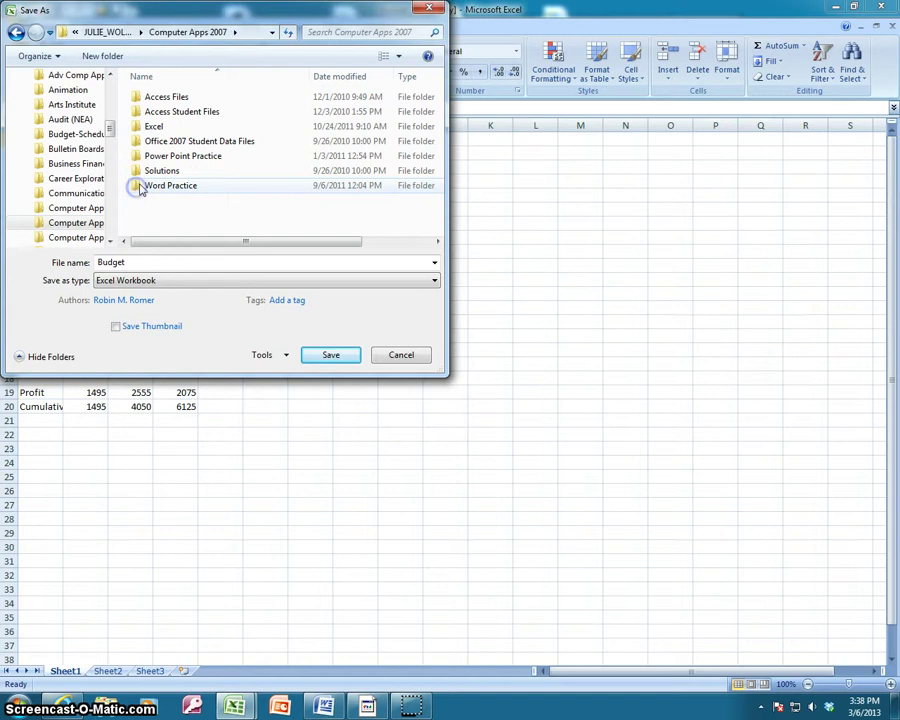
{"action": "double_click", "coordinate": [134, 128]}
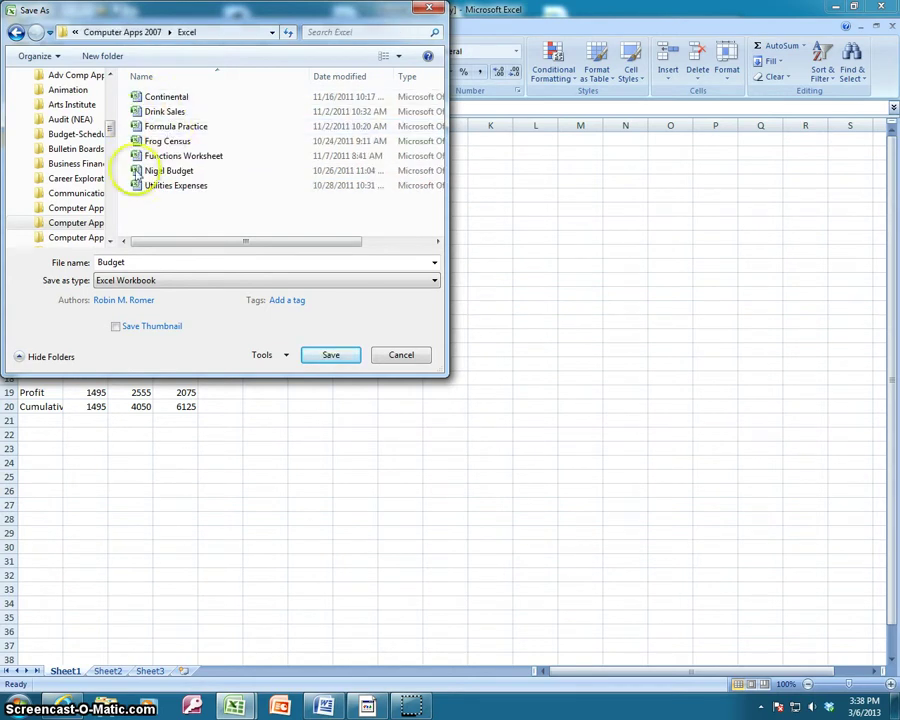
Name the workbook copy "Nigel Budget jw" and save it
{"action": "left_click_drag", "start_coordinate": [140, 262], "coordinate": [68, 265]}
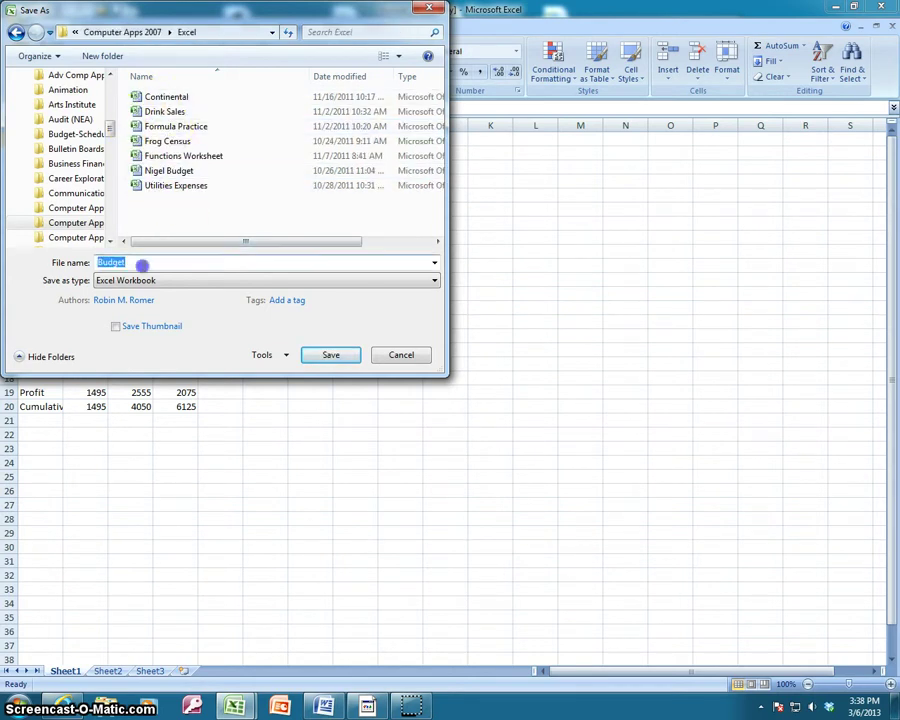
{"action": "left_click_drag", "start_coordinate": [142, 264], "coordinate": [22, 266]}
{"action": "type", "text": "Nigel"}
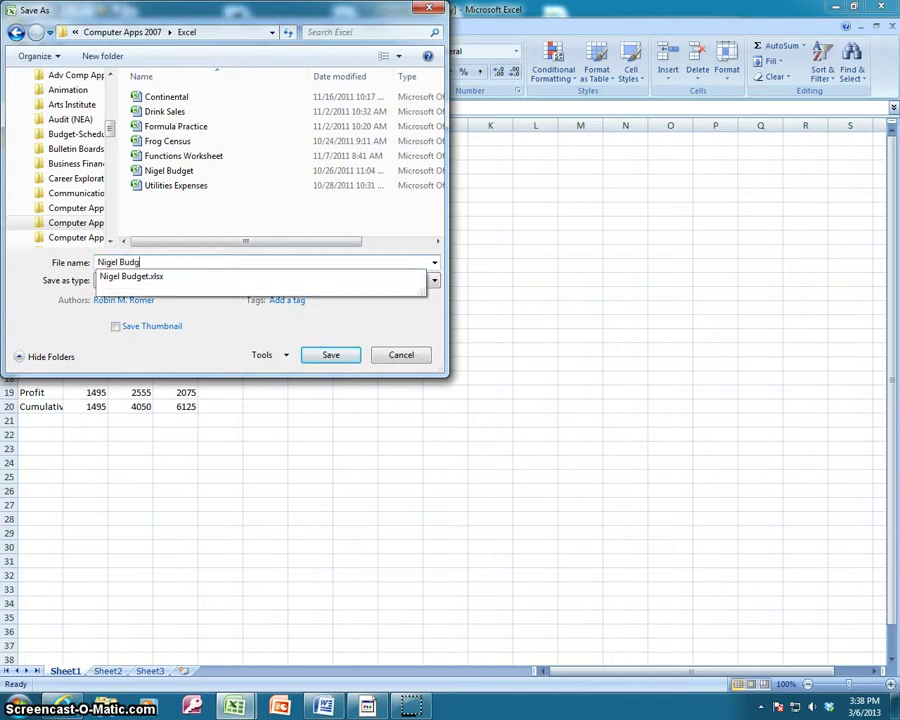
{"action": "type", "text": " jw"}
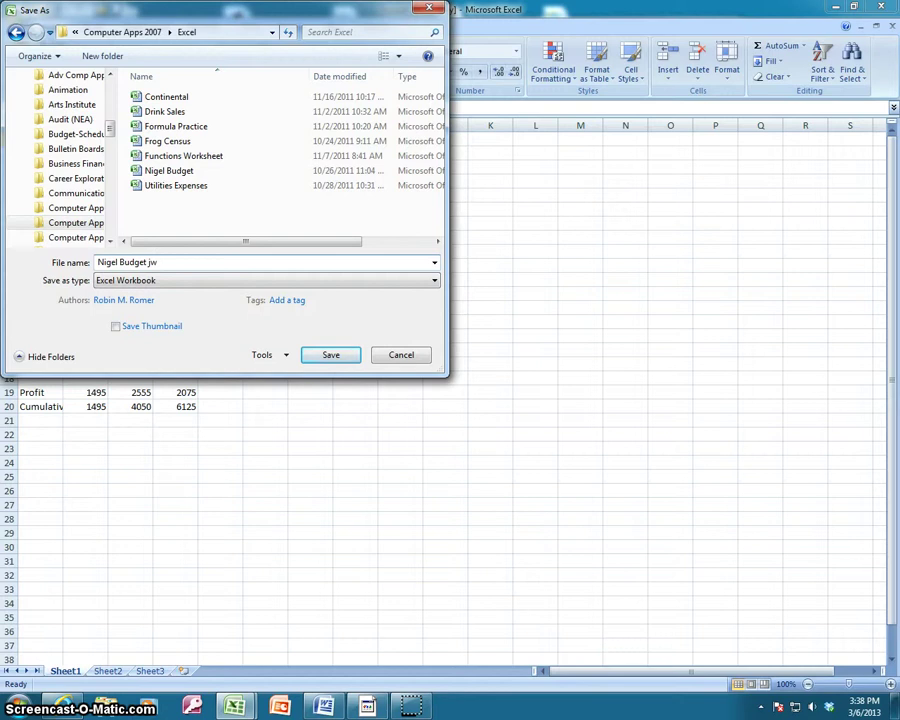
{"action": "left_click", "coordinate": [330, 355]}
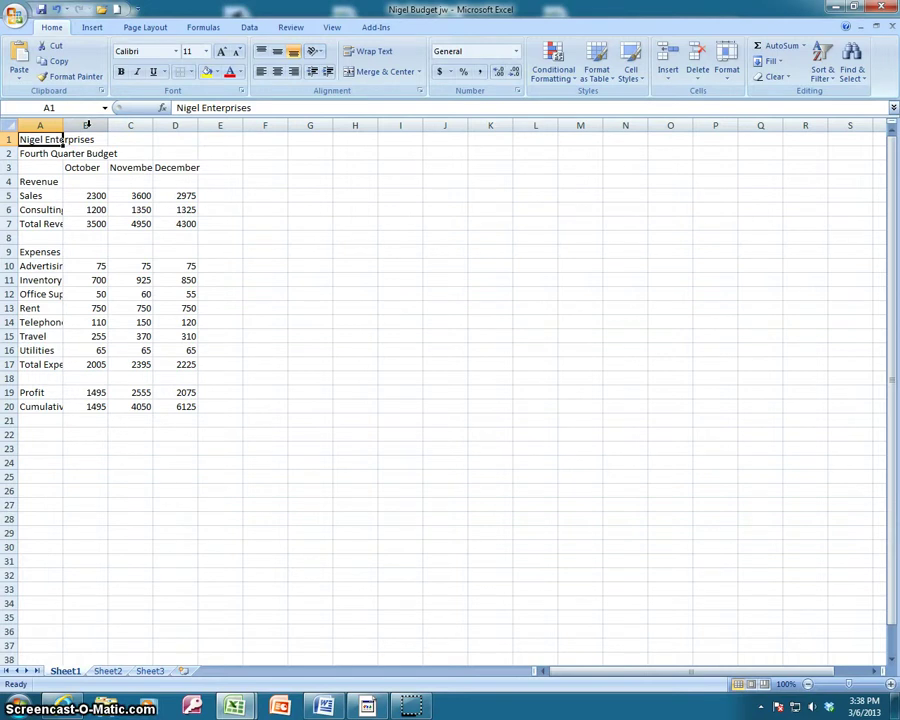
Set the width of the October and November columns (B and C) to 10
{"action": "left_click_drag", "start_coordinate": [86, 124], "coordinate": [127, 124]}
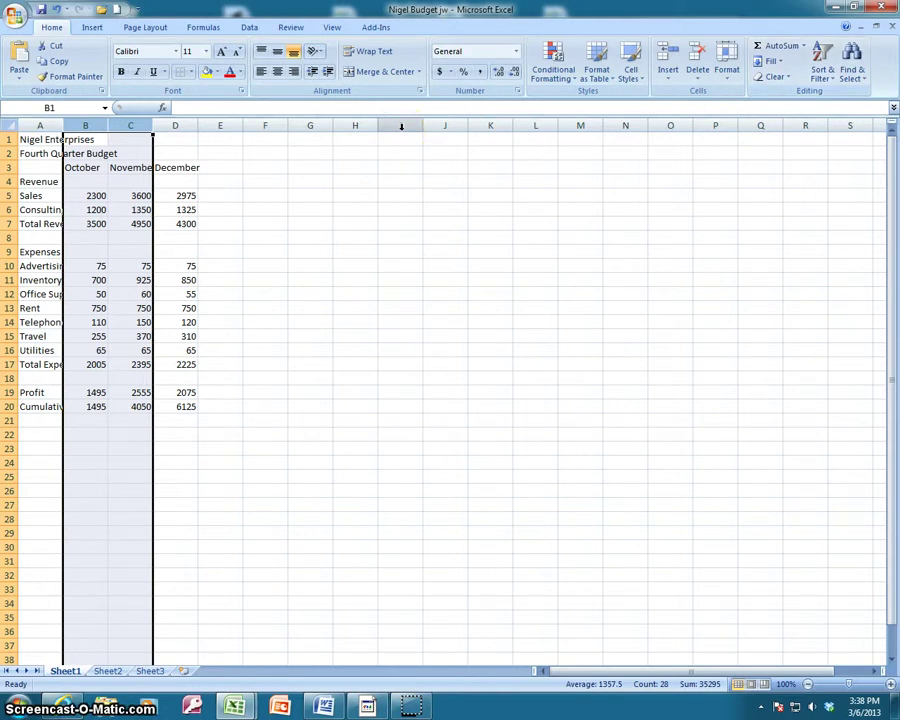
{"action": "left_click", "coordinate": [727, 72]}
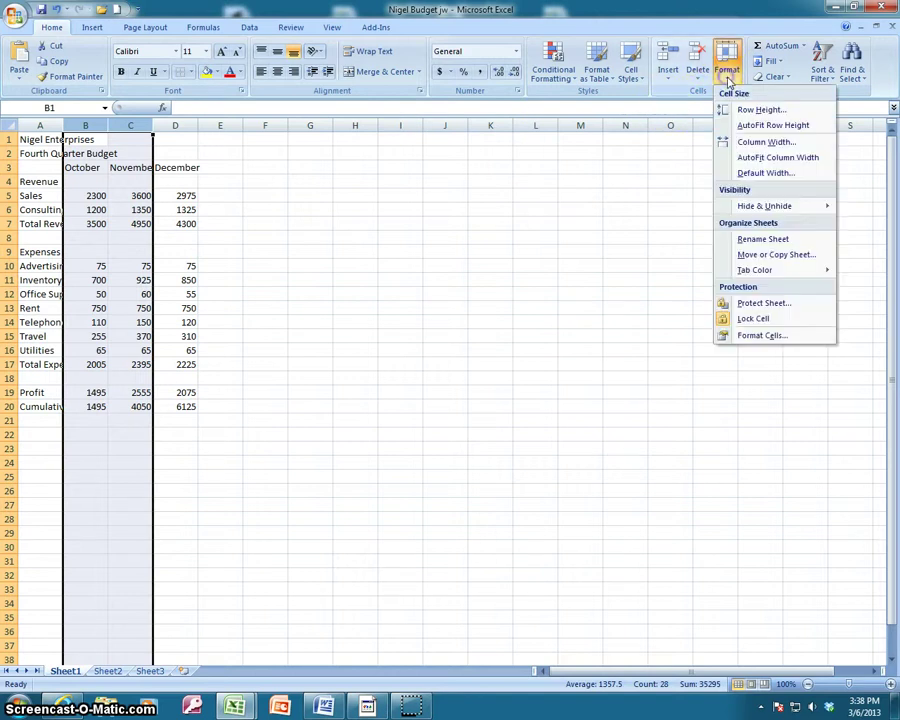
{"action": "left_click", "coordinate": [735, 146]}
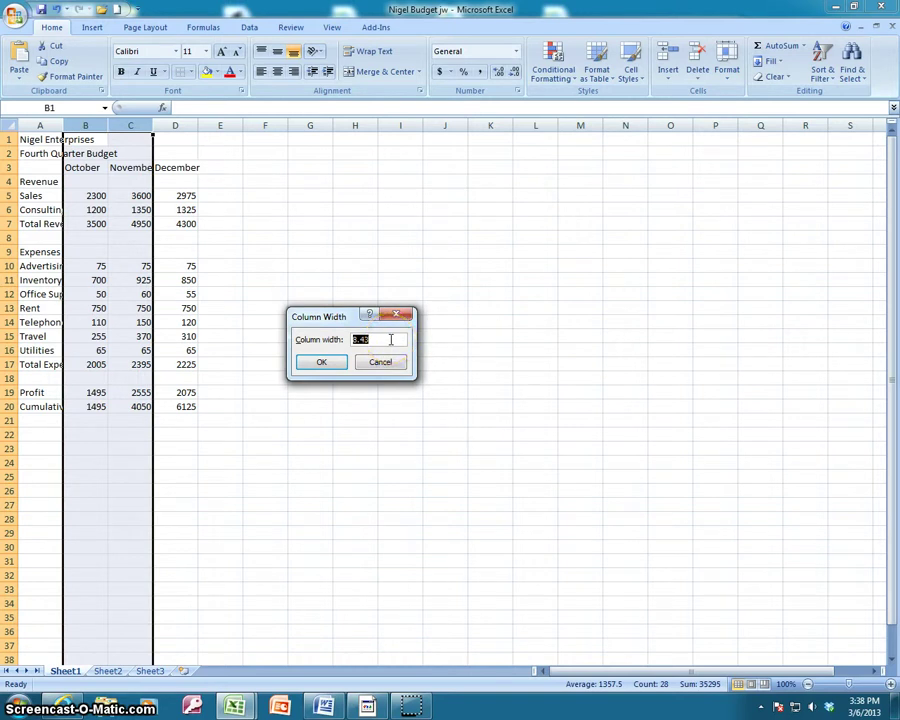
{"action": "type", "text": "10"}
{"action": "key", "text": "Return"}
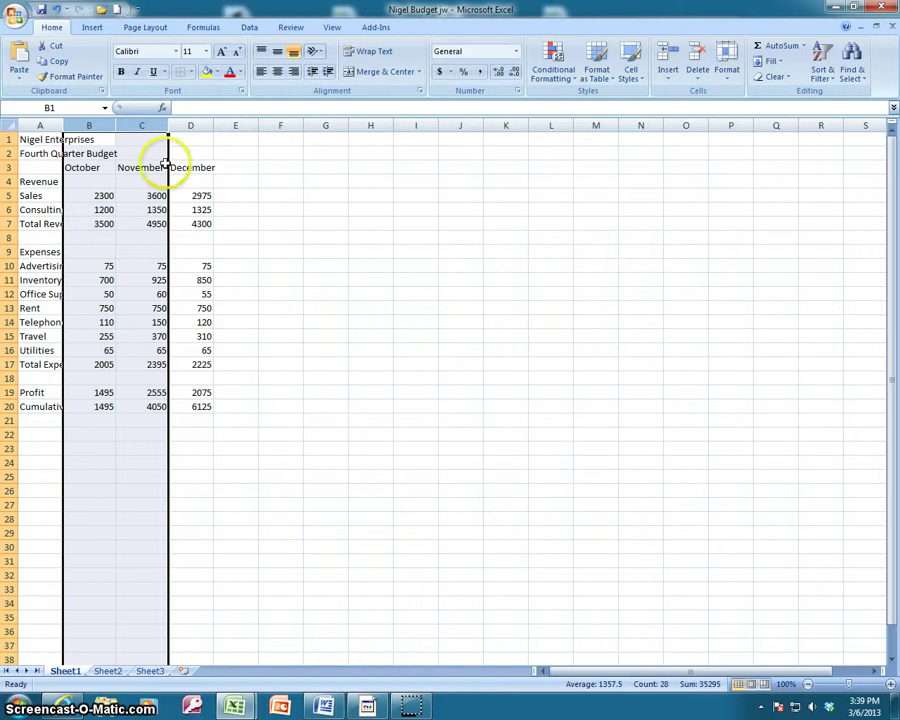
Check column B's width and widen the December column (D) to 10.00 (75 pixels) to match
{"action": "left_click", "coordinate": [115, 125]}
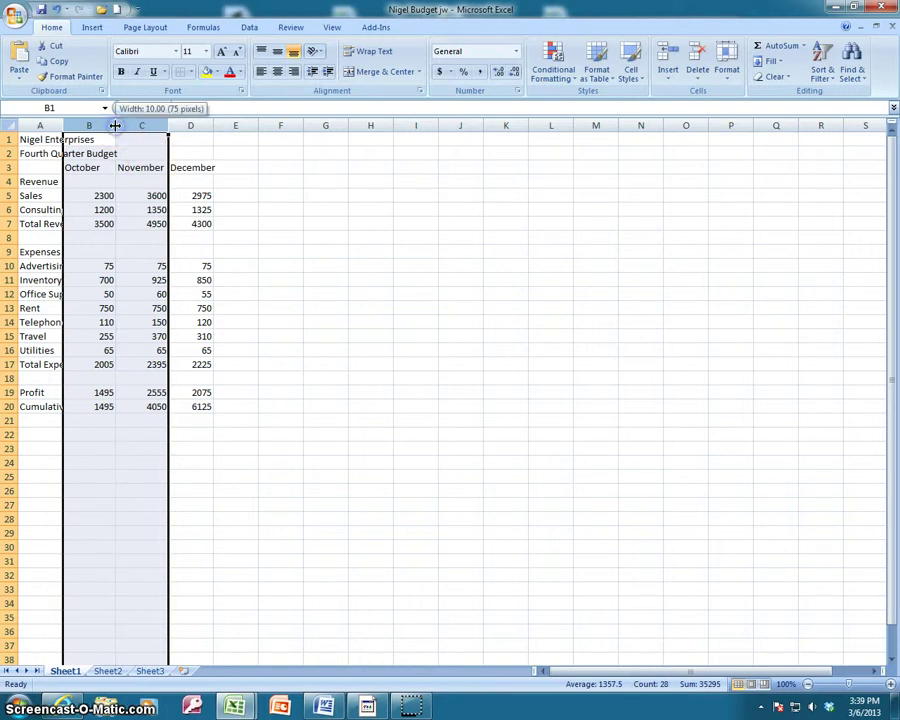
{"action": "left_click", "coordinate": [186, 126]}
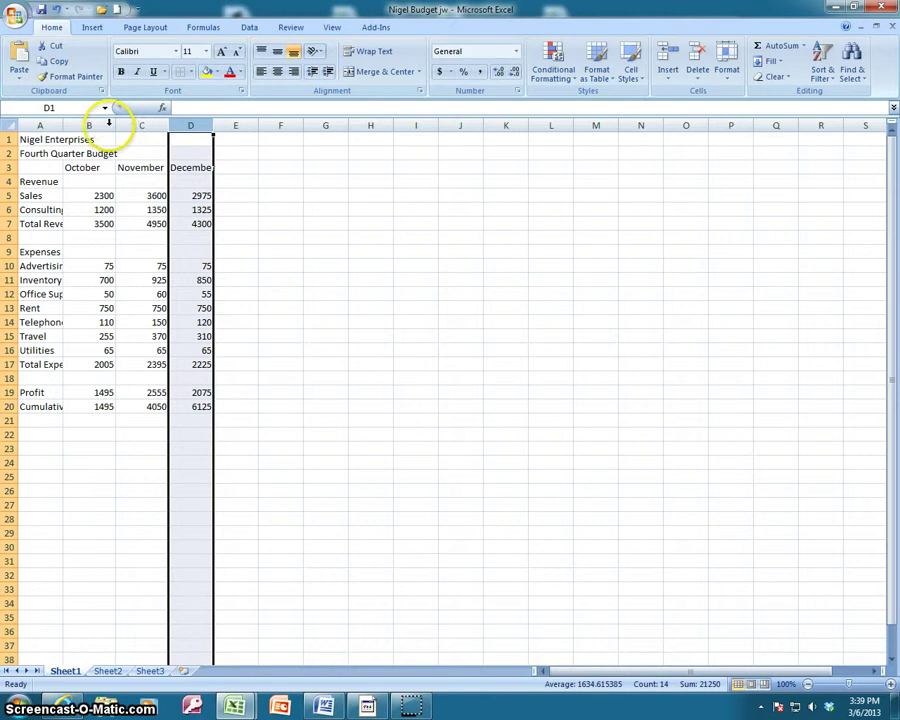
{"action": "left_click", "coordinate": [92, 125]}
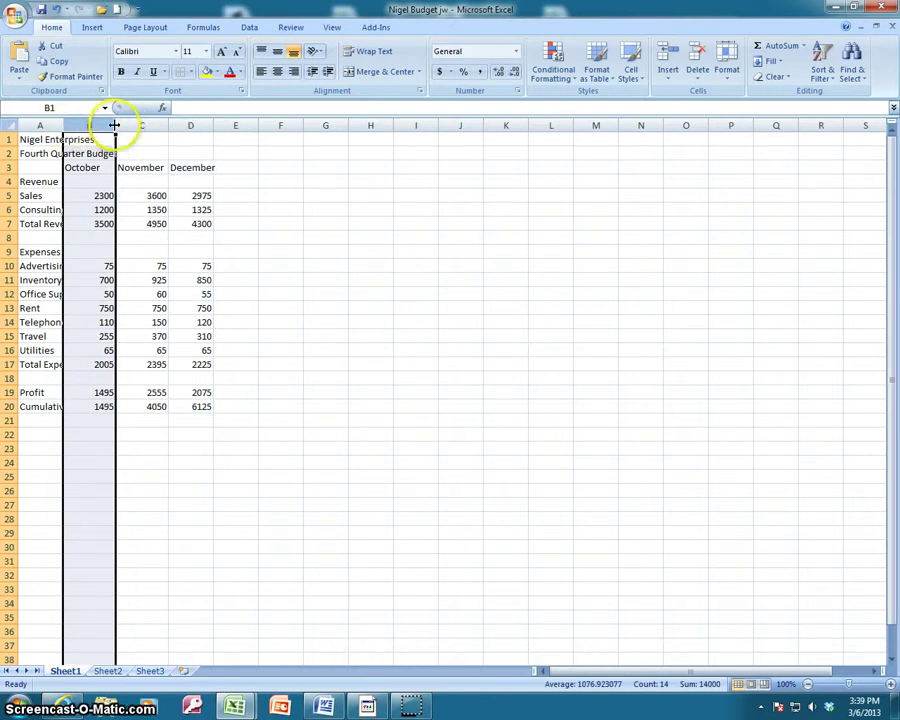
{"action": "mouse_move", "coordinate": [115, 125]}
{"action": "left_mouse_down"}
{"action": "mouse_move", "coordinate": [125, 125]}
{"action": "mouse_move", "coordinate": [102, 125]}
{"action": "mouse_move", "coordinate": [133, 129]}
{"action": "mouse_move", "coordinate": [115, 129]}
{"action": "left_mouse_up"}
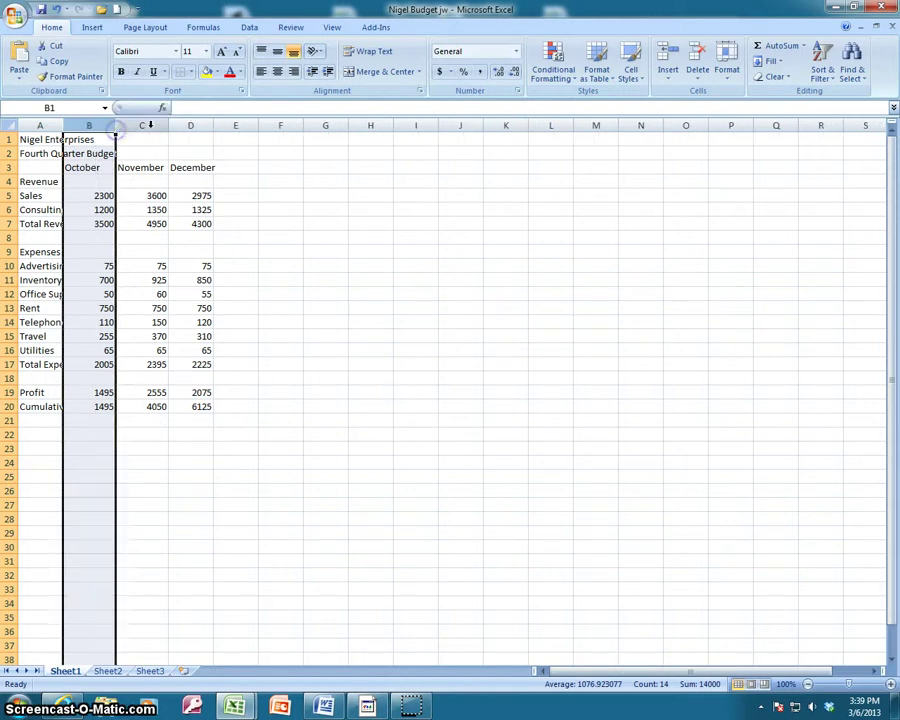
{"action": "left_click_drag", "start_coordinate": [209, 125], "coordinate": [221, 127]}
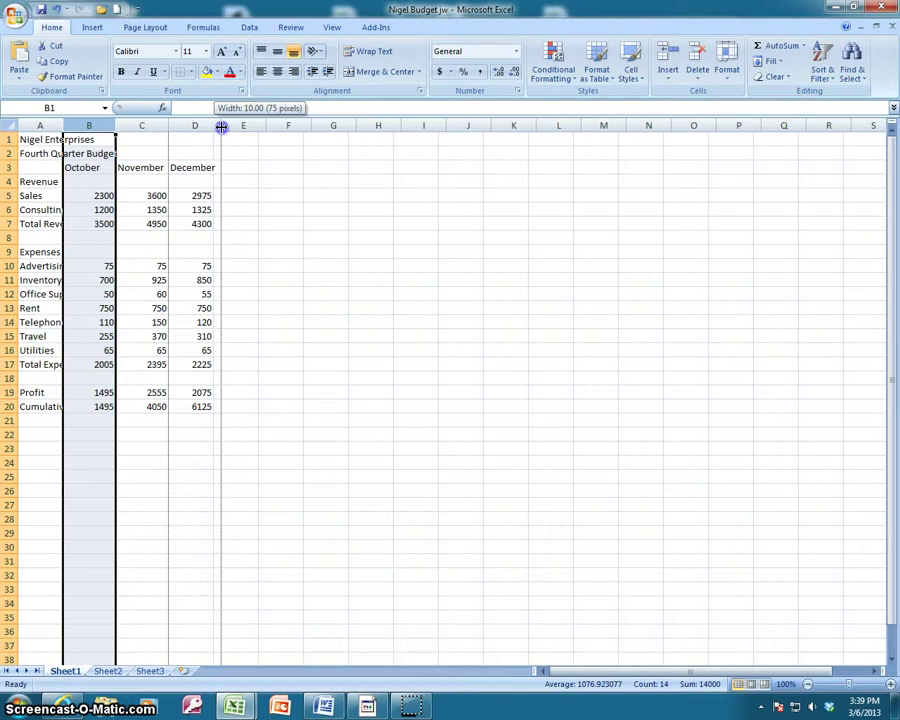
{"action": "left_click_drag", "start_coordinate": [221, 127], "coordinate": [221, 126]}
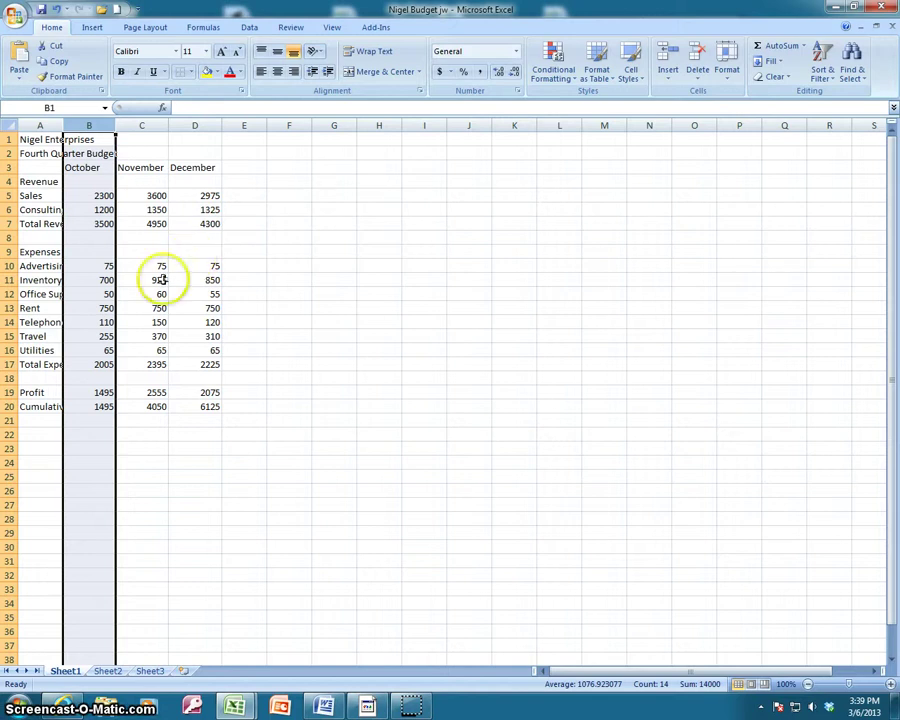
Slightly increase the height of blank row 18, between Total Expenses and Profit
{"action": "left_click", "coordinate": [9, 378]}
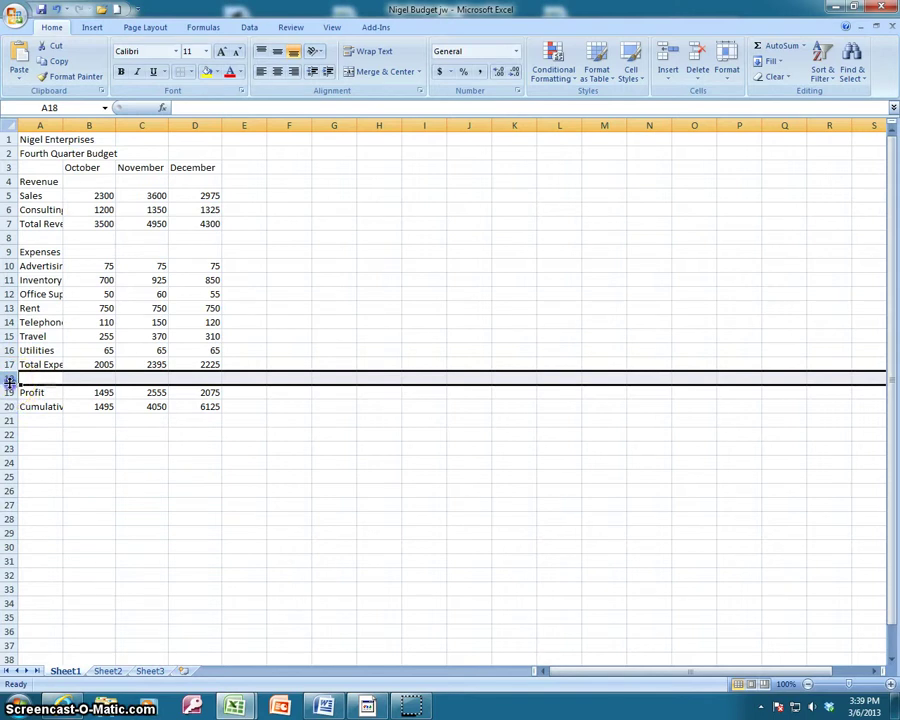
{"action": "left_click_drag", "start_coordinate": [9, 383], "coordinate": [10, 388]}
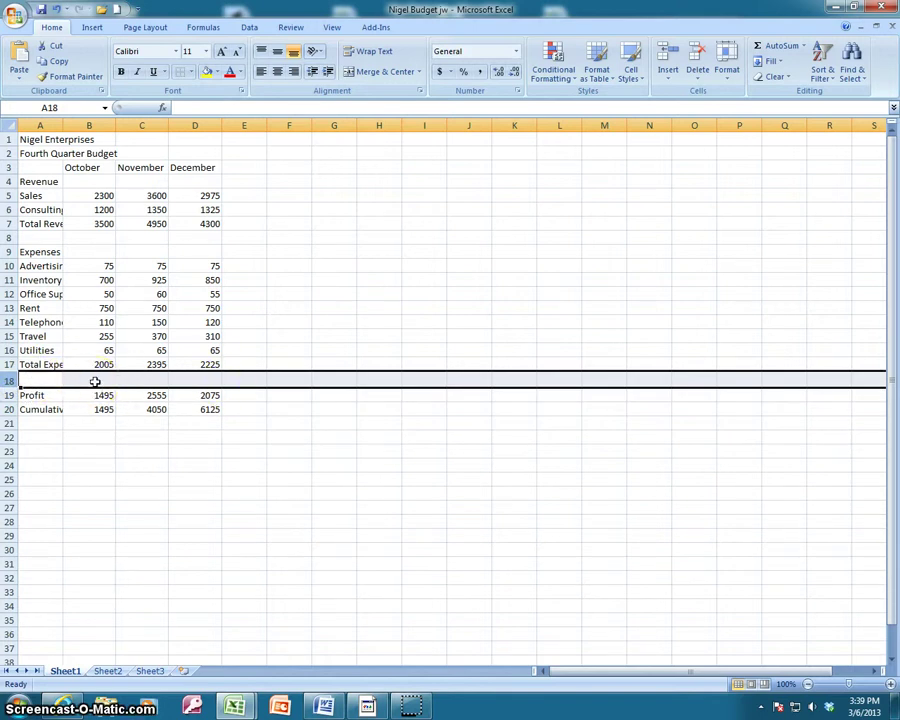
Examine the full contents of the cut-off labels in column A, from Consulting in A6 down to Cumulative Profit in A20
{"action": "left_click_drag", "start_coordinate": [70, 410], "coordinate": [48, 410]}
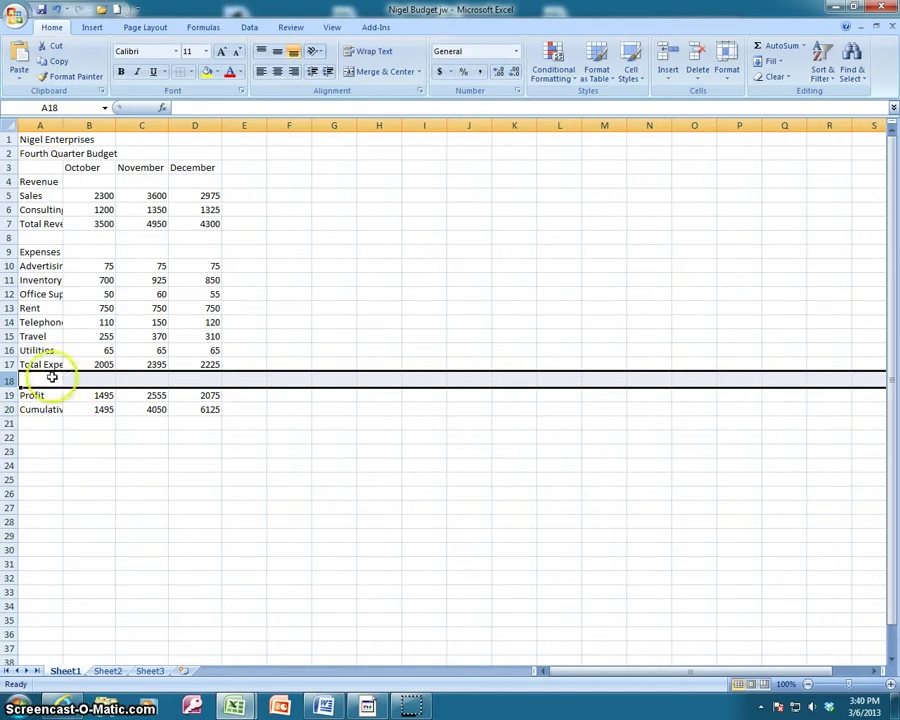
{"action": "left_click_drag", "start_coordinate": [51, 376], "coordinate": [48, 410]}
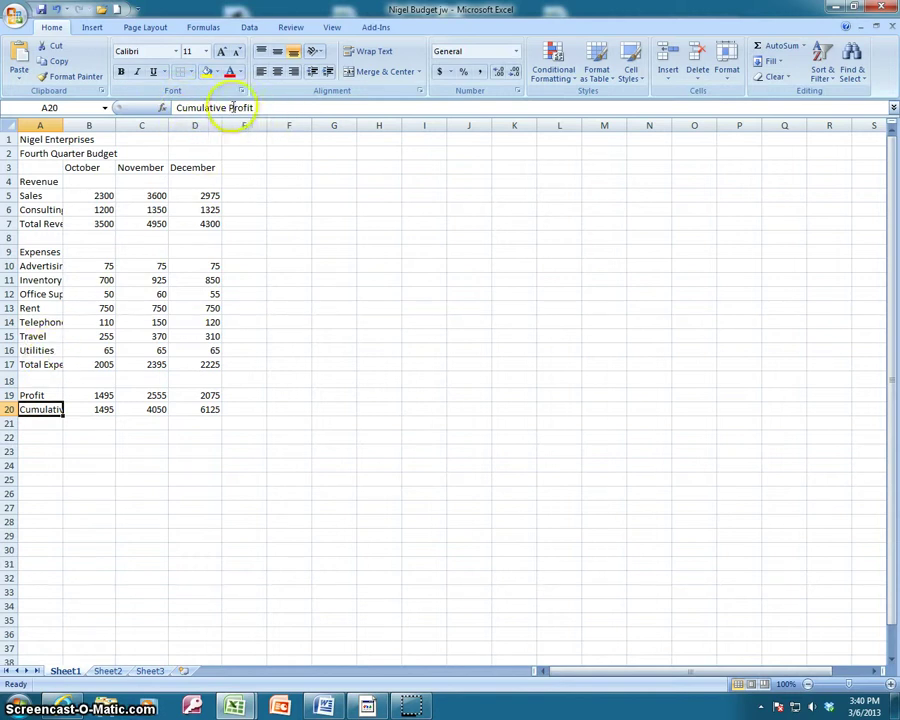
{"action": "left_click", "coordinate": [45, 212]}
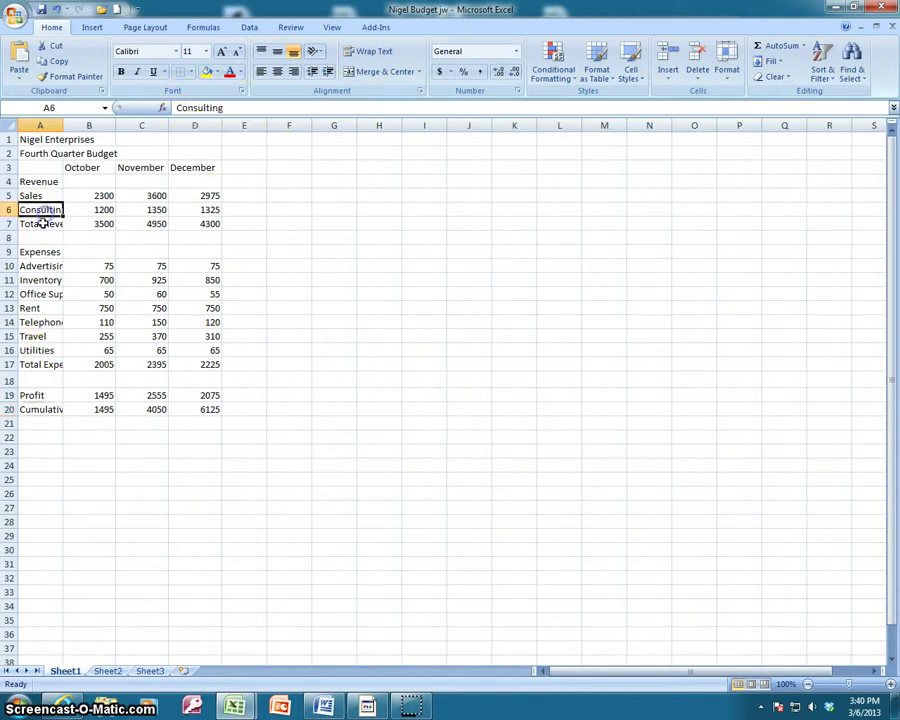
{"action": "left_click", "coordinate": [37, 224]}
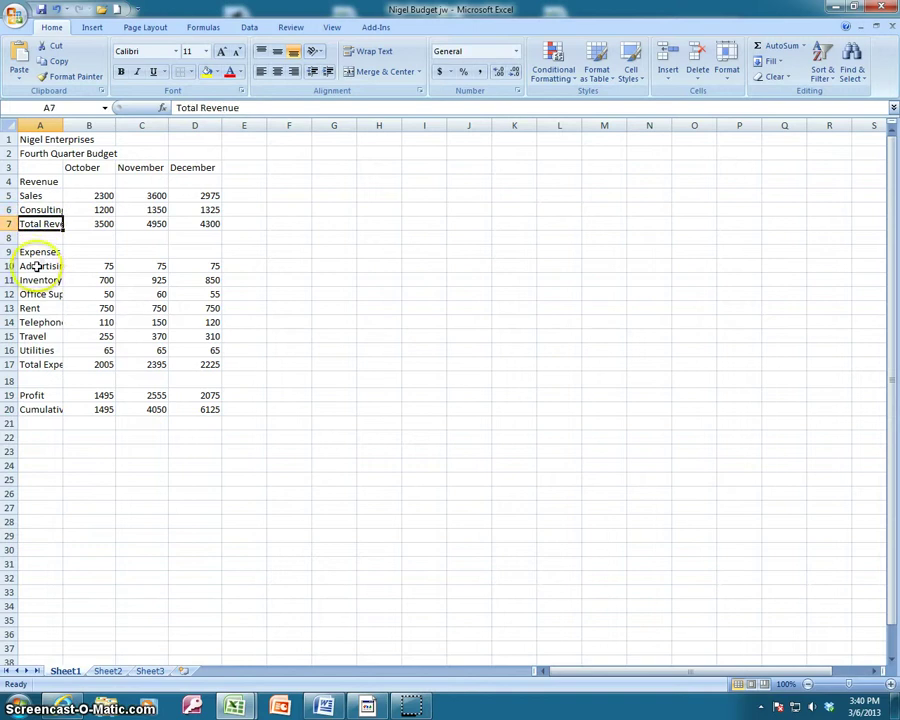
{"action": "left_click", "coordinate": [37, 265]}
{"action": "left_click", "coordinate": [40, 293]}
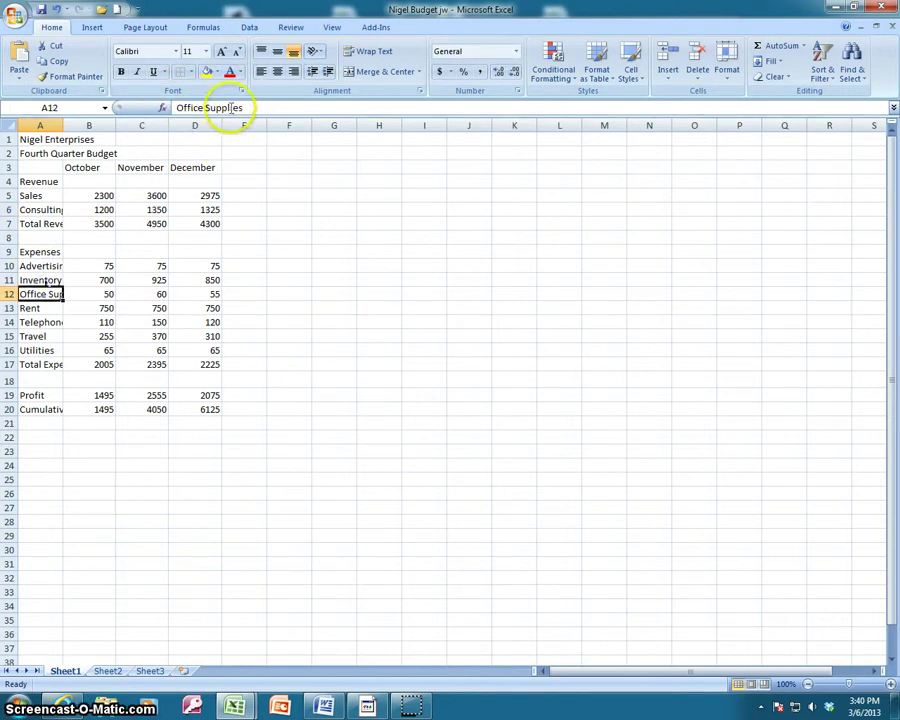
{"action": "left_click", "coordinate": [38, 322]}
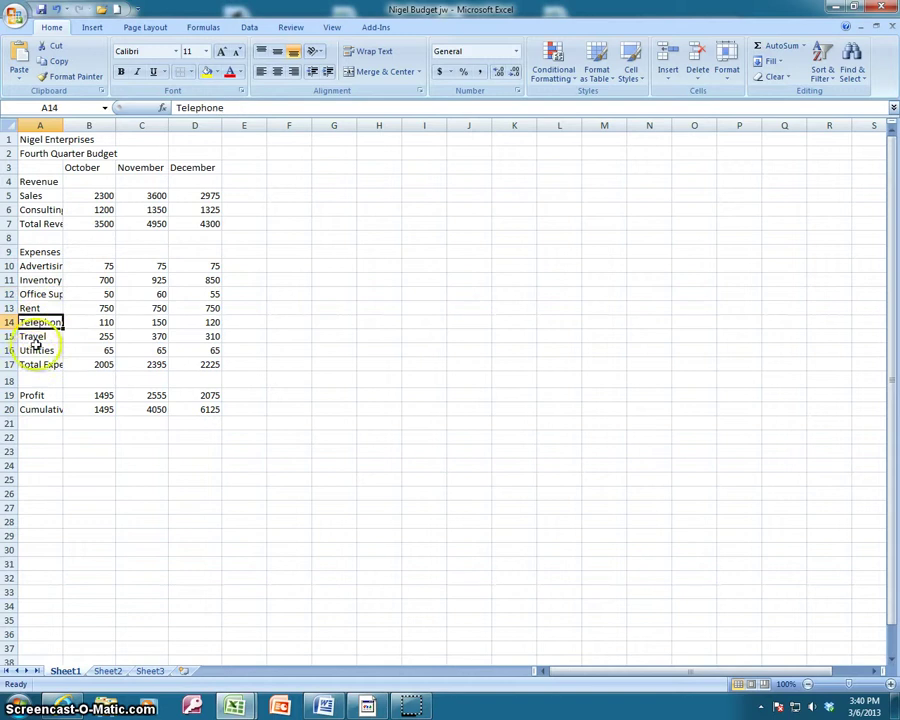
{"action": "left_click", "coordinate": [36, 350]}
{"action": "left_click", "coordinate": [36, 395]}
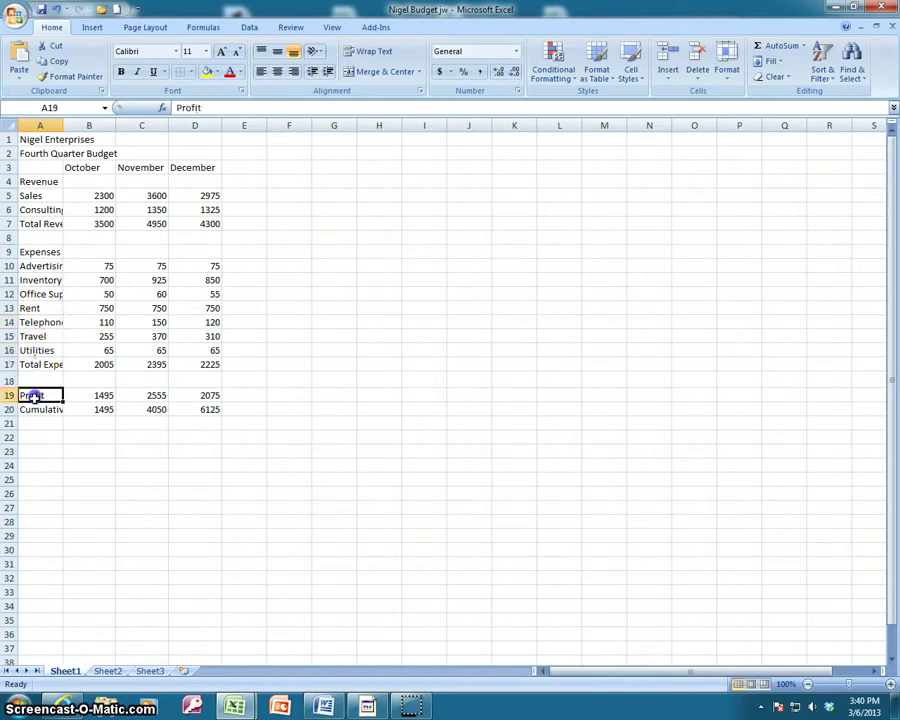
{"action": "left_click", "coordinate": [36, 409]}
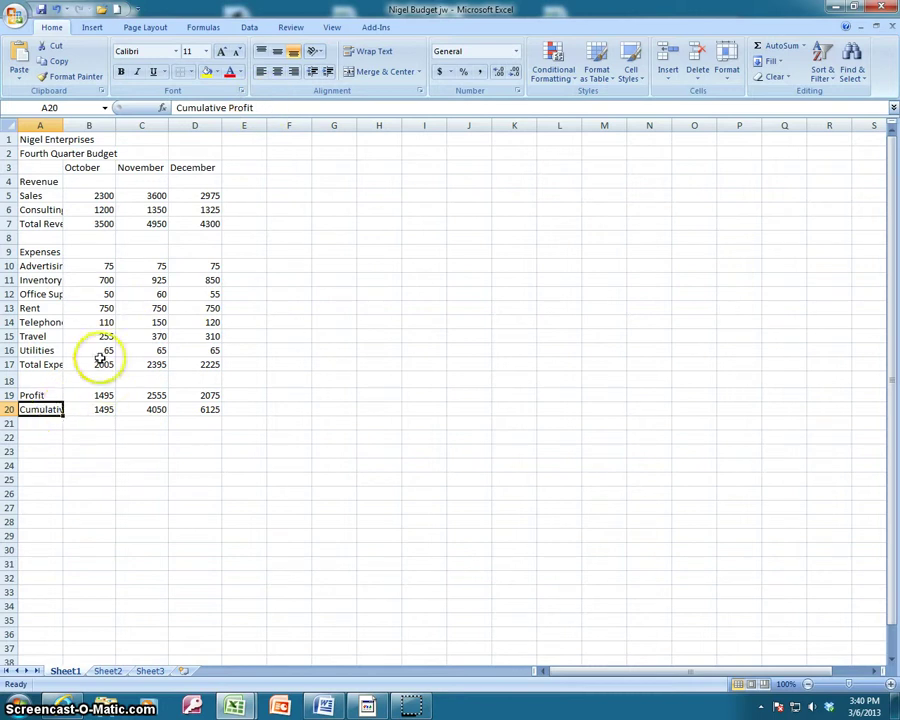
{"action": "left_click", "coordinate": [65, 409]}
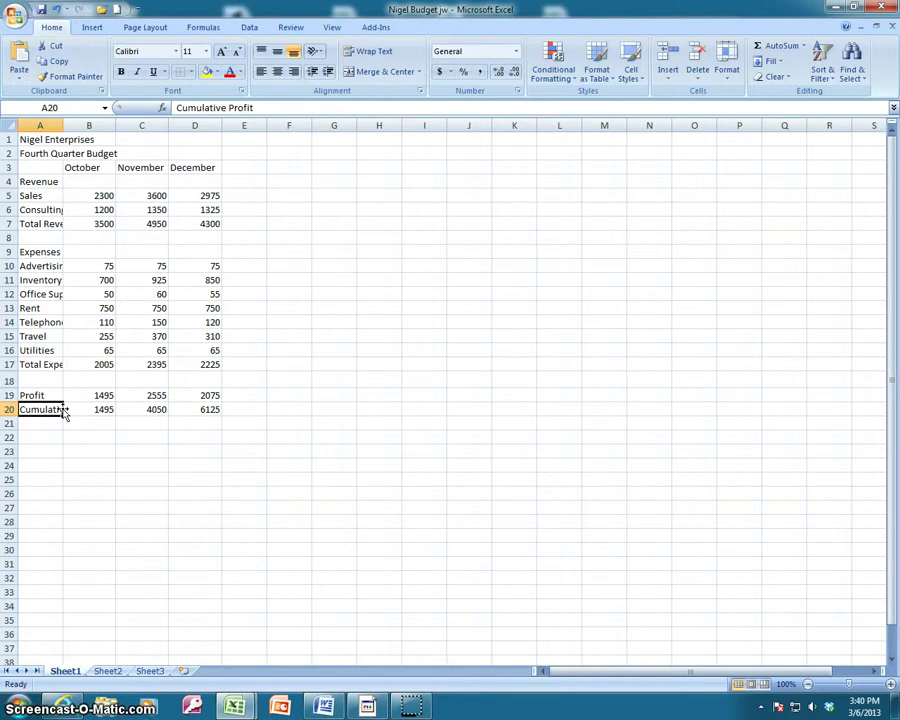
Fit column A's width to its longest label so that every row label shows in full
{"action": "left_click", "coordinate": [63, 410]}
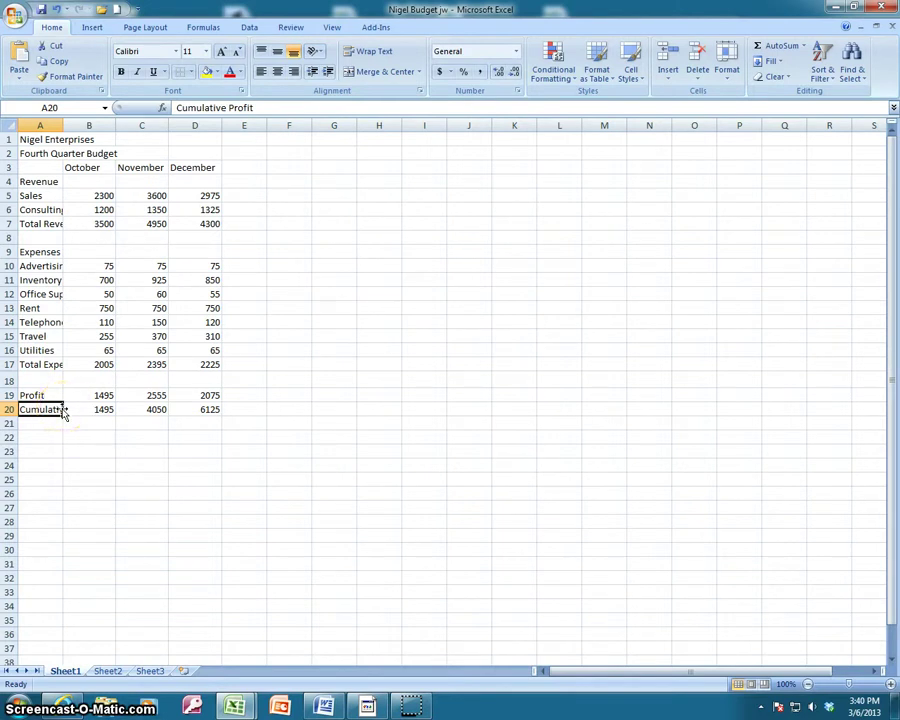
{"action": "key", "text": "ctrl+Right"}
{"action": "left_click", "coordinate": [58, 408]}
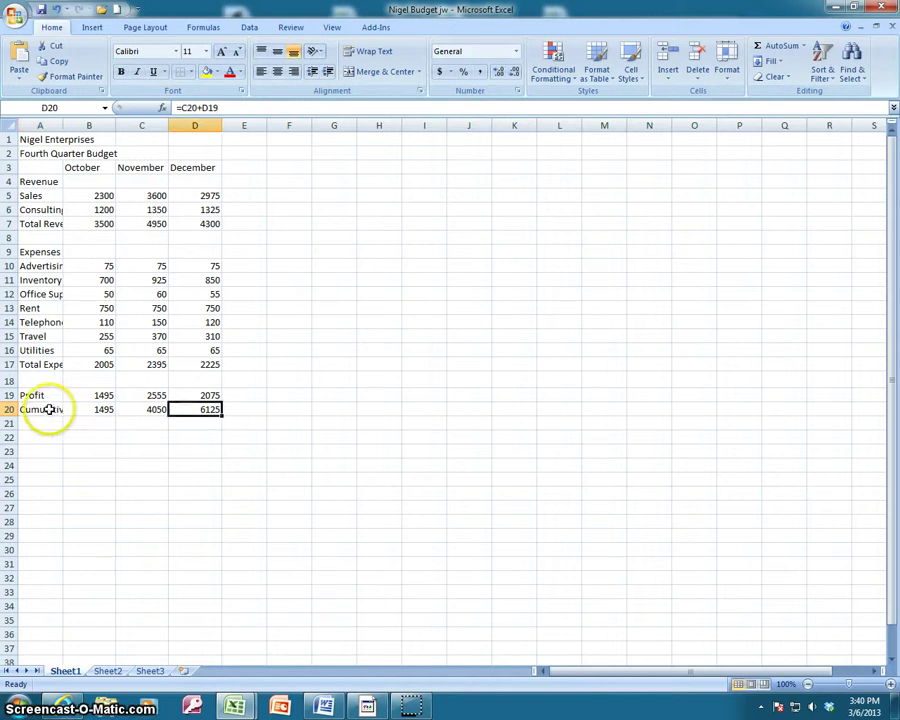
{"action": "key", "text": "ctrl+Right"}
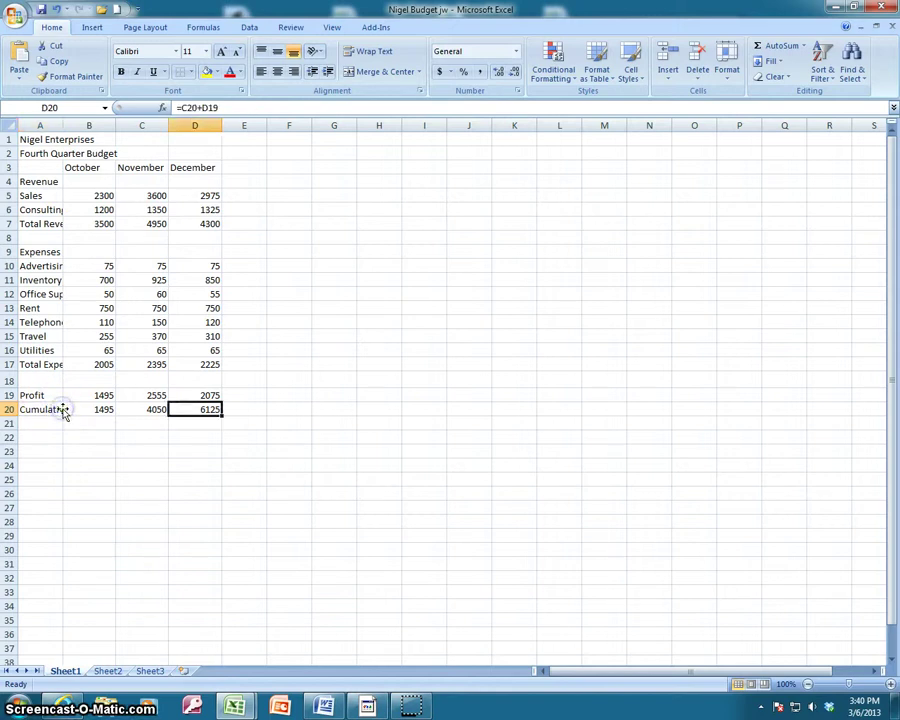
{"action": "left_click", "coordinate": [50, 409]}
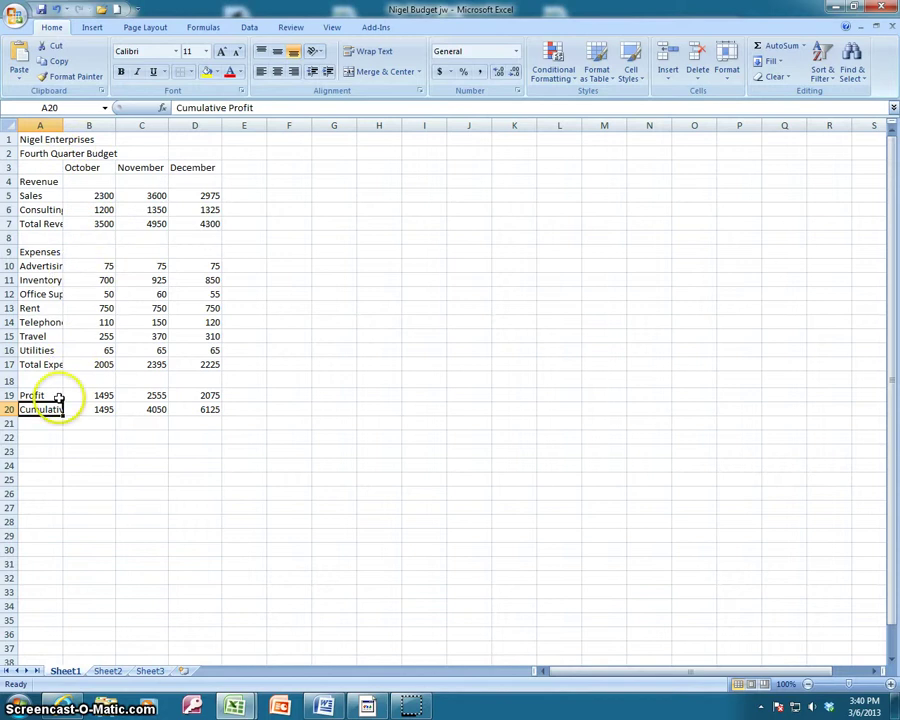
{"action": "double_click", "coordinate": [63, 125]}
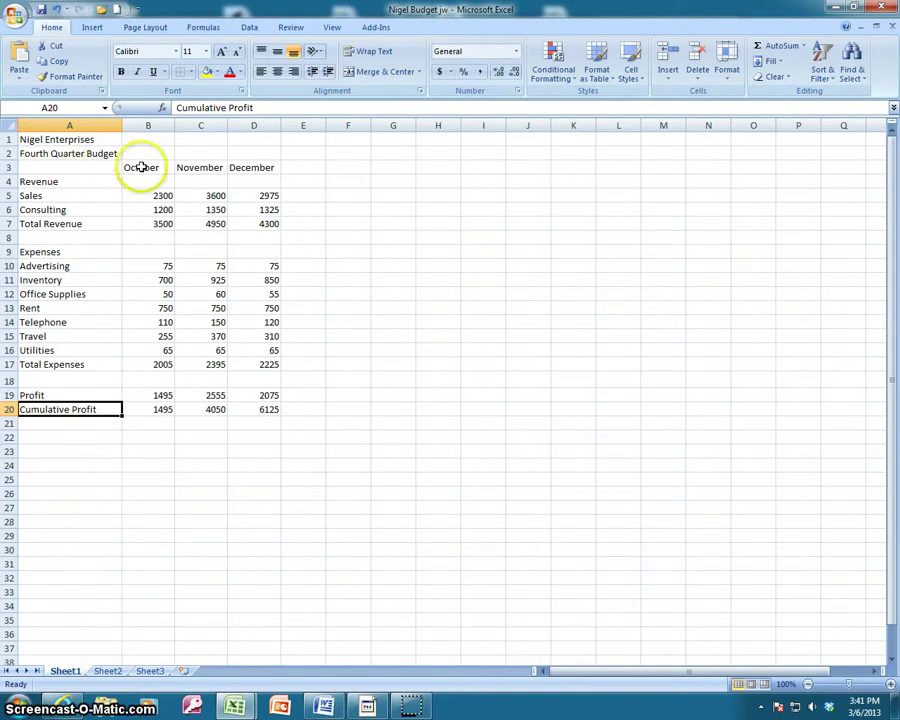
Center the October, November and December headings in B3:D3, trying right alignment for comparison before settling on centered
{"action": "left_click_drag", "start_coordinate": [143, 167], "coordinate": [249, 170]}
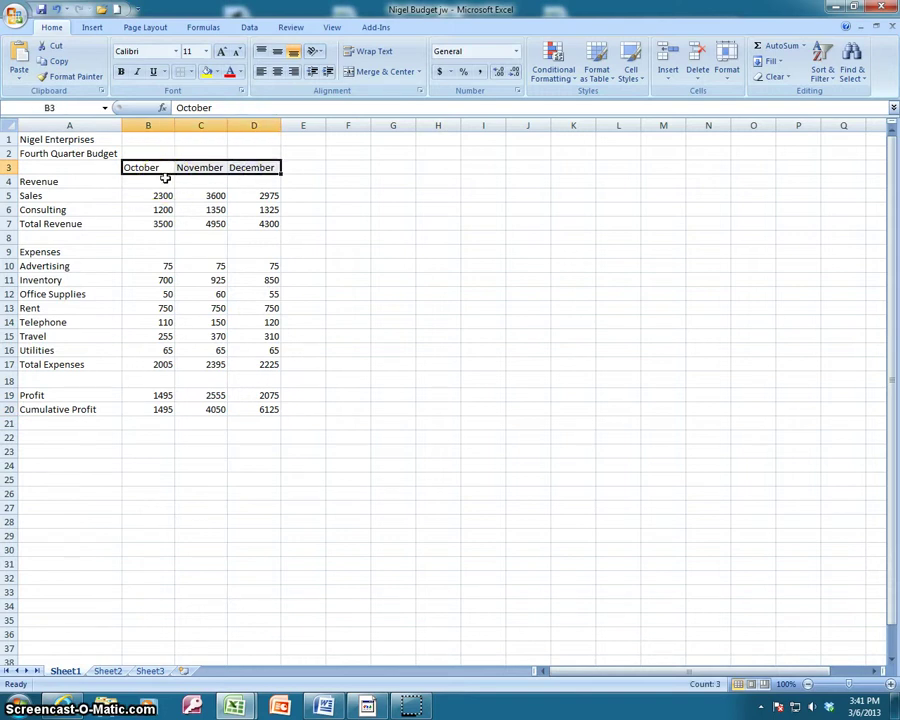
{"action": "left_click_drag", "start_coordinate": [165, 176], "coordinate": [157, 167]}
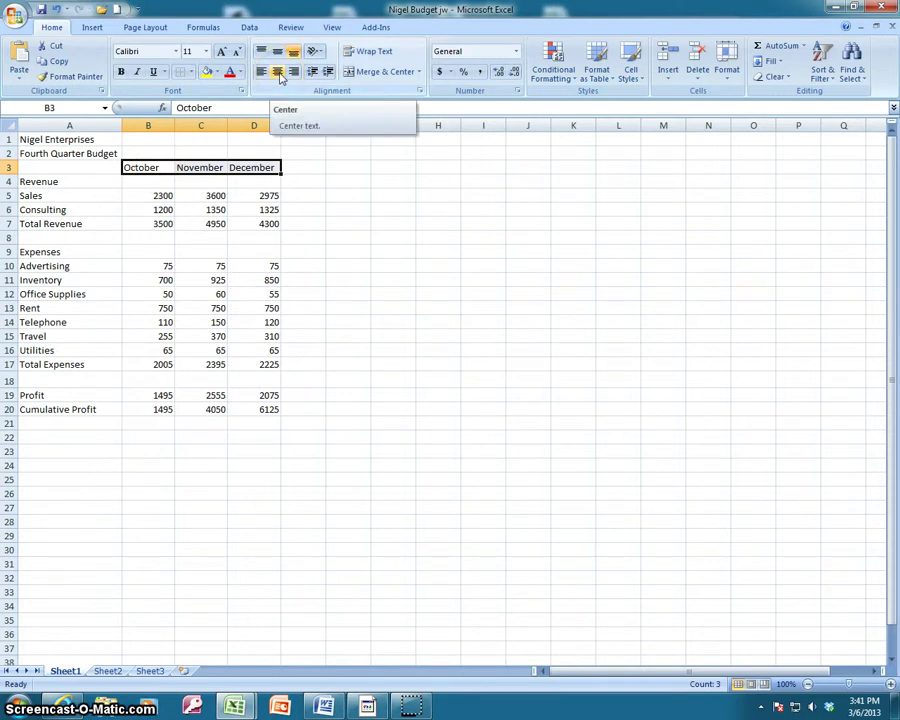
{"action": "left_click", "coordinate": [279, 77]}
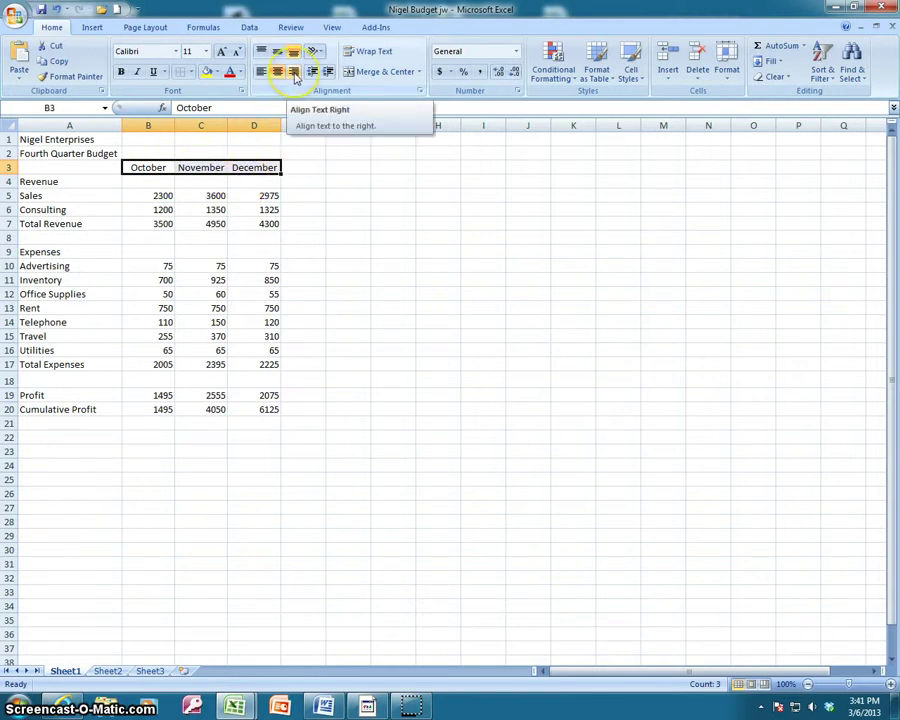
{"action": "left_click", "coordinate": [294, 74]}
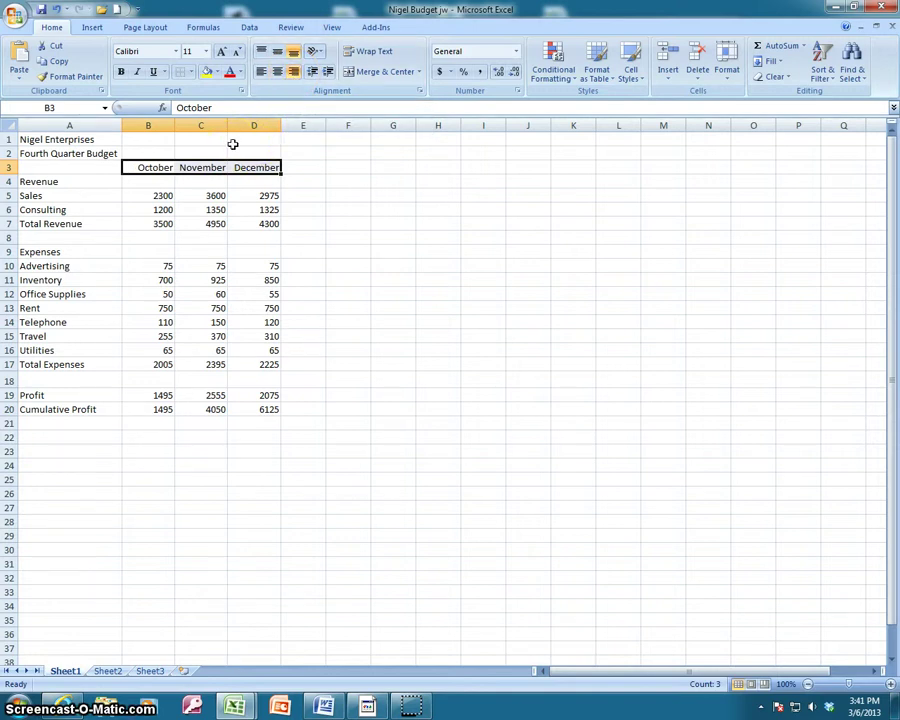
{"action": "left_click", "coordinate": [277, 72]}
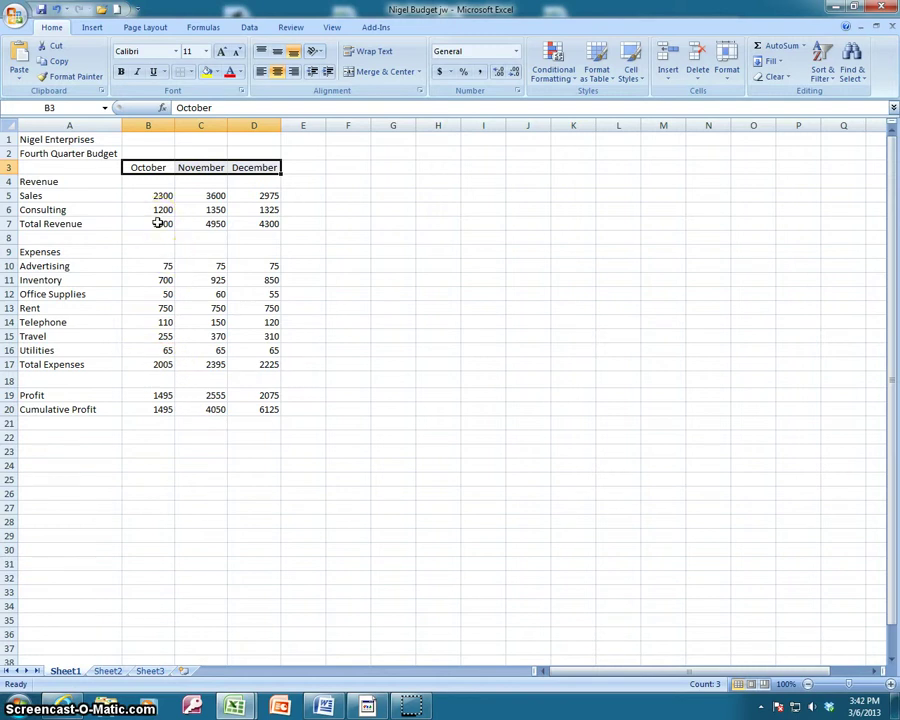
Right-align the Total Revenue, Total Expenses, Profit and Cumulative Profit labels in A7, A17, A19 and A20
{"action": "left_click", "coordinate": [65, 227]}
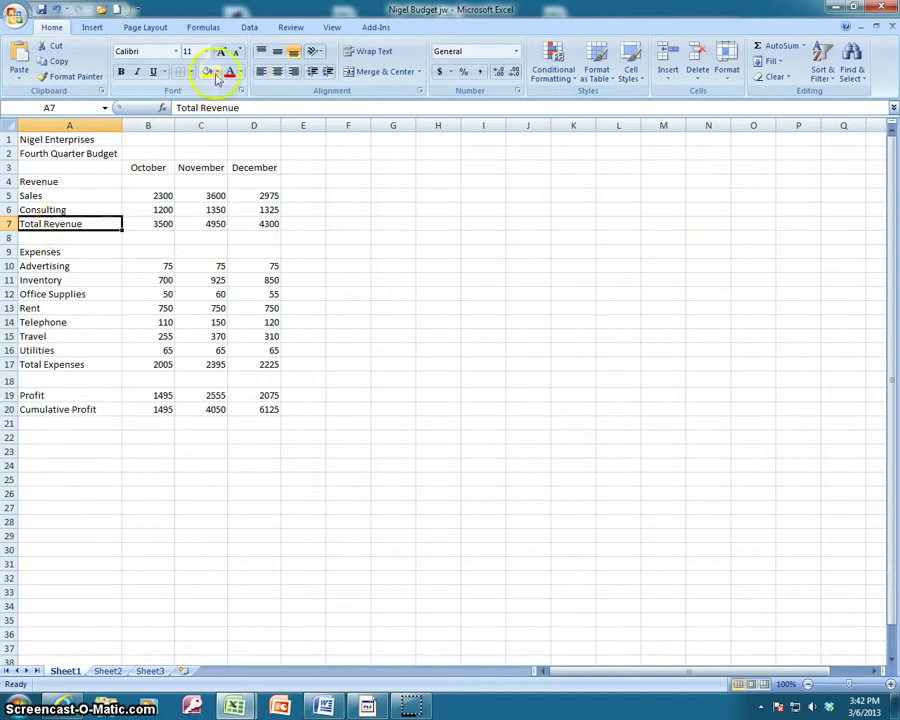
{"action": "left_click", "coordinate": [293, 71]}
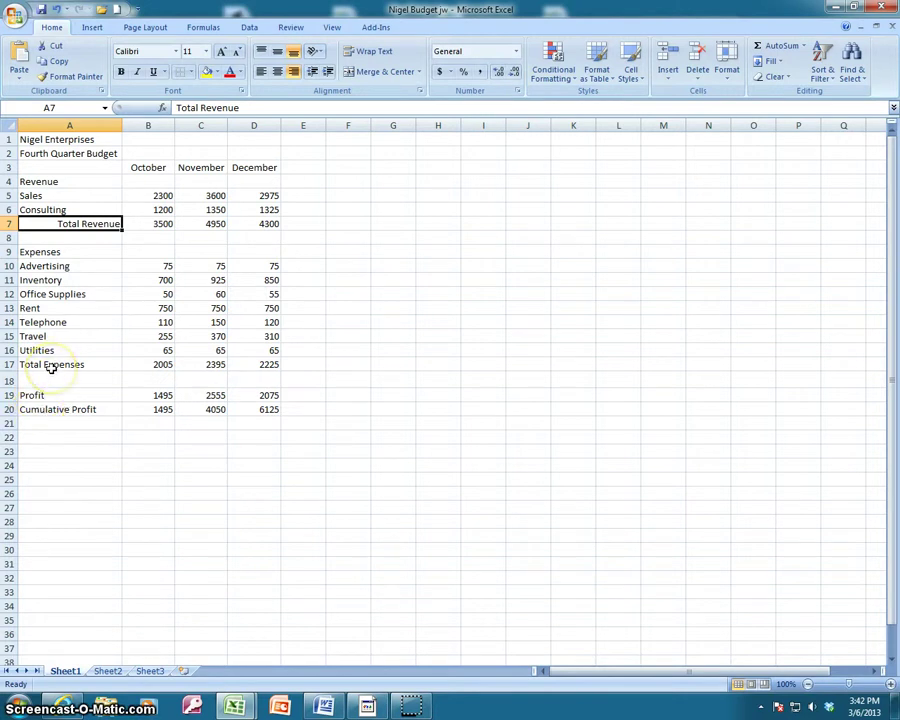
{"action": "left_click", "coordinate": [51, 366]}
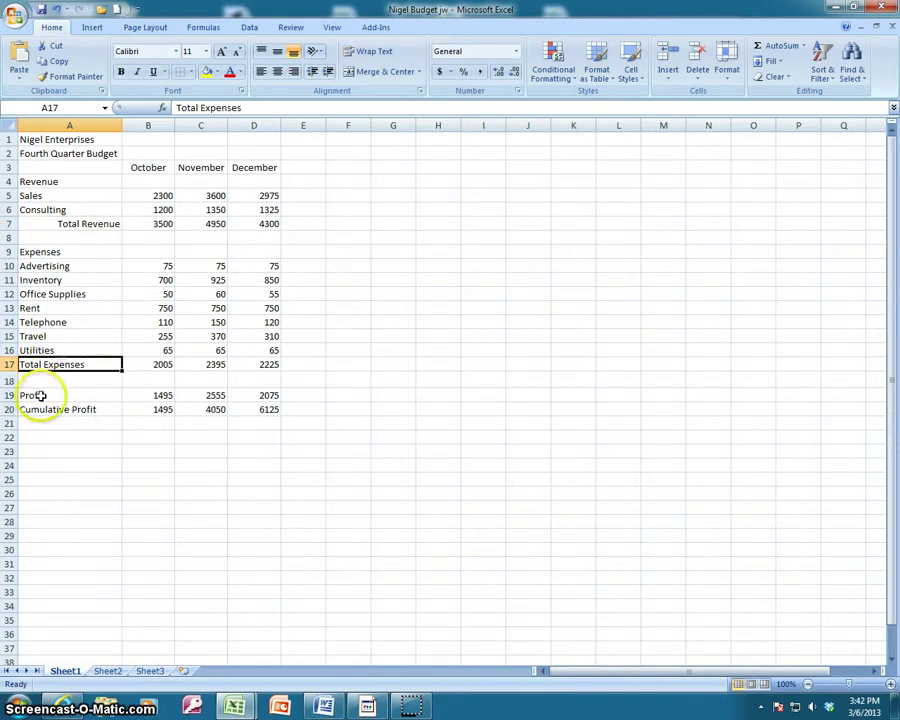
{"action": "left_click", "coordinate": [40, 396], "text": "ctrl"}
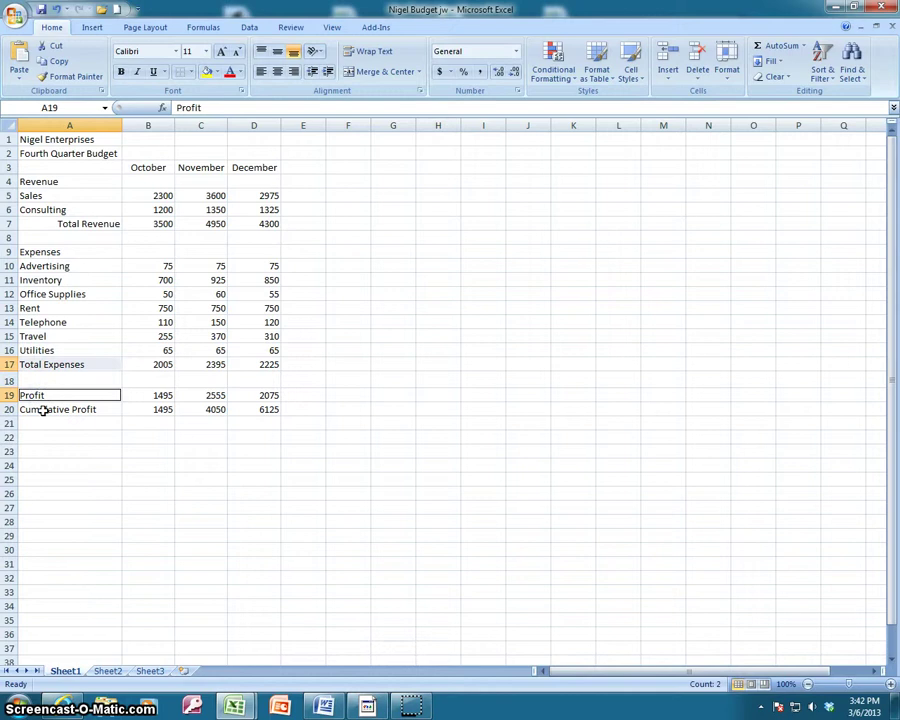
{"action": "left_click", "coordinate": [42, 410], "text": "ctrl"}
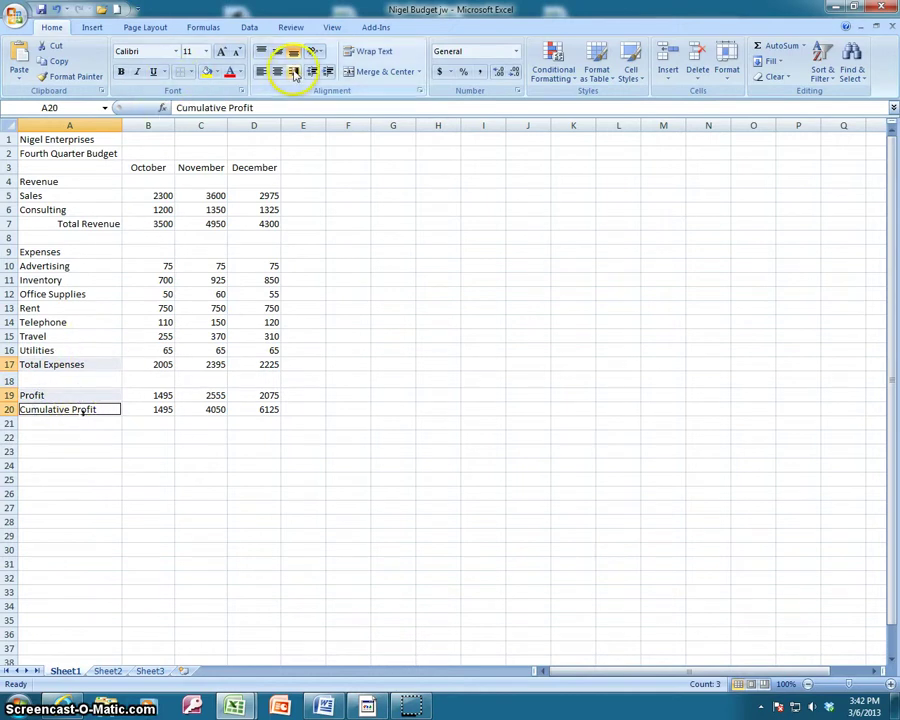
{"action": "left_click", "coordinate": [294, 73]}
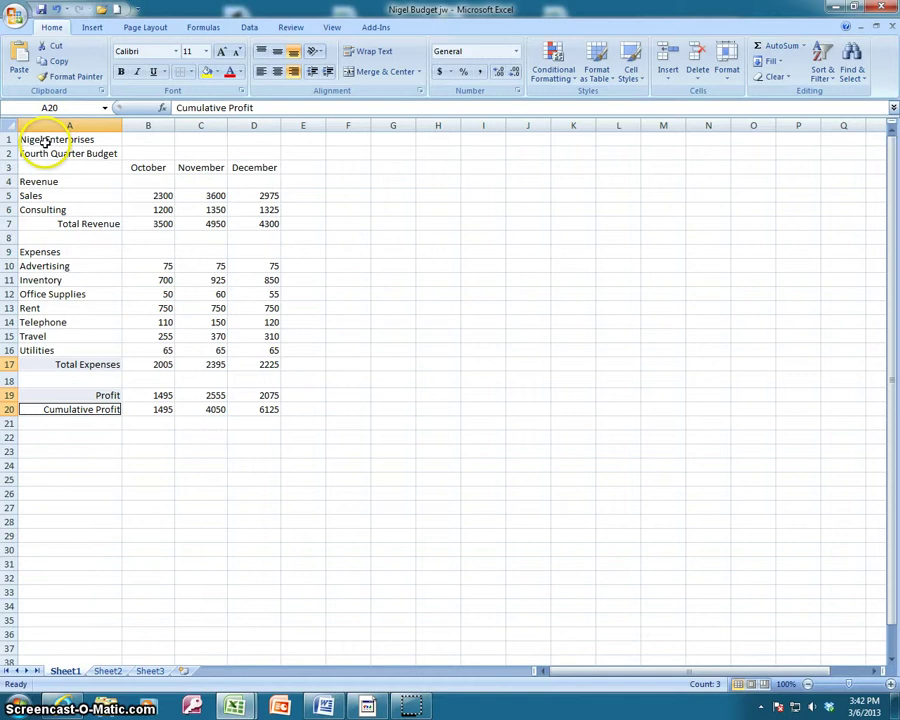
Merge and center the Nigel Enterprises title across A1:D1 and the Fourth Quarter Budget subtitle across A2:D2
{"action": "left_click_drag", "start_coordinate": [45, 141], "coordinate": [242, 138]}
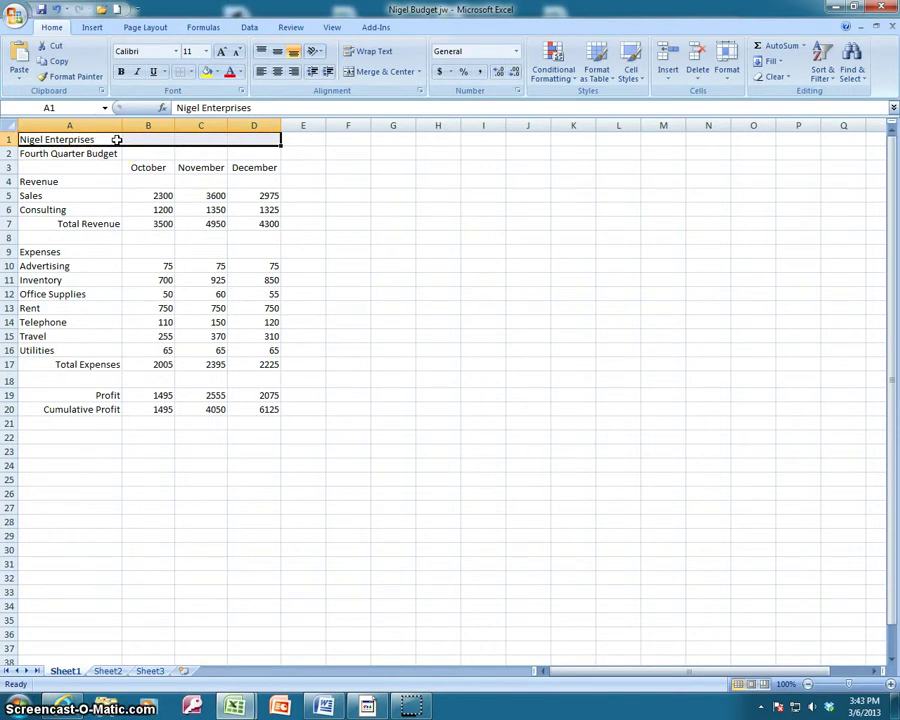
{"action": "left_click", "coordinate": [419, 72]}
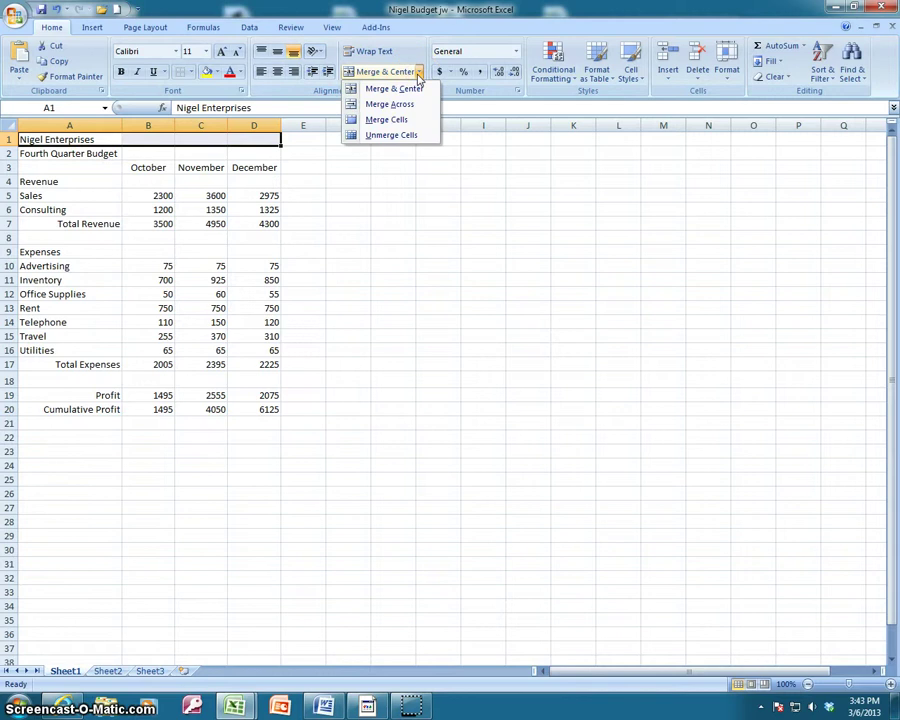
{"action": "left_click", "coordinate": [406, 106]}
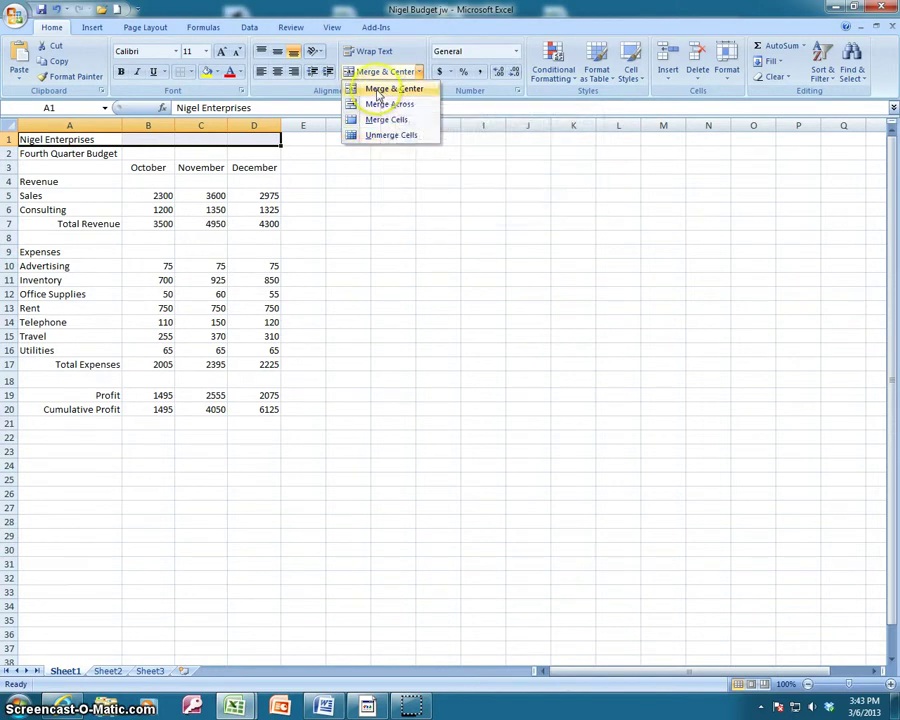
{"action": "left_click", "coordinate": [379, 92]}
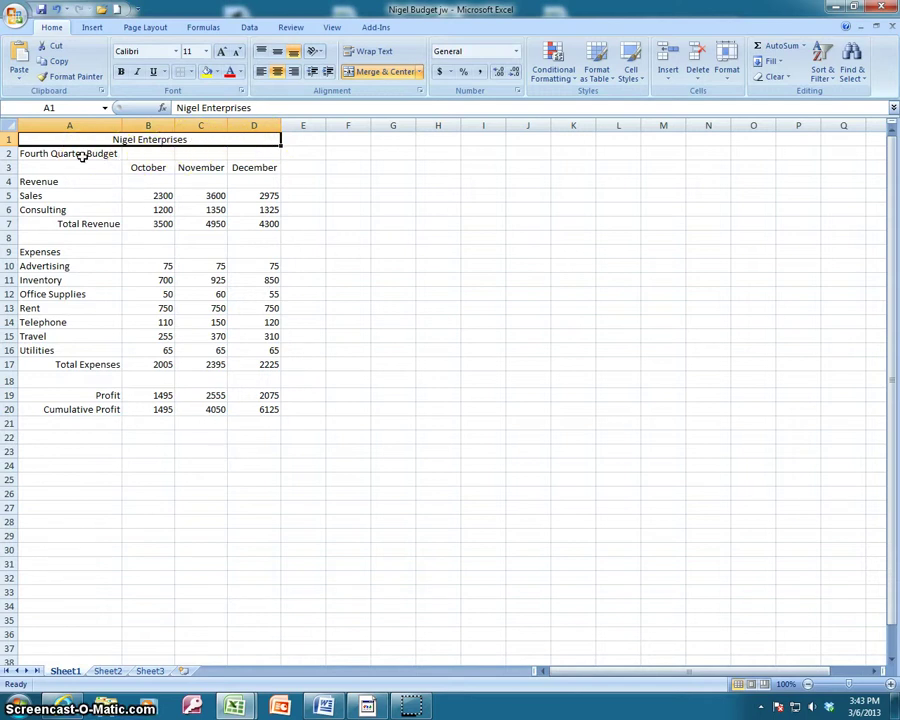
{"action": "left_click_drag", "start_coordinate": [84, 153], "coordinate": [241, 155]}
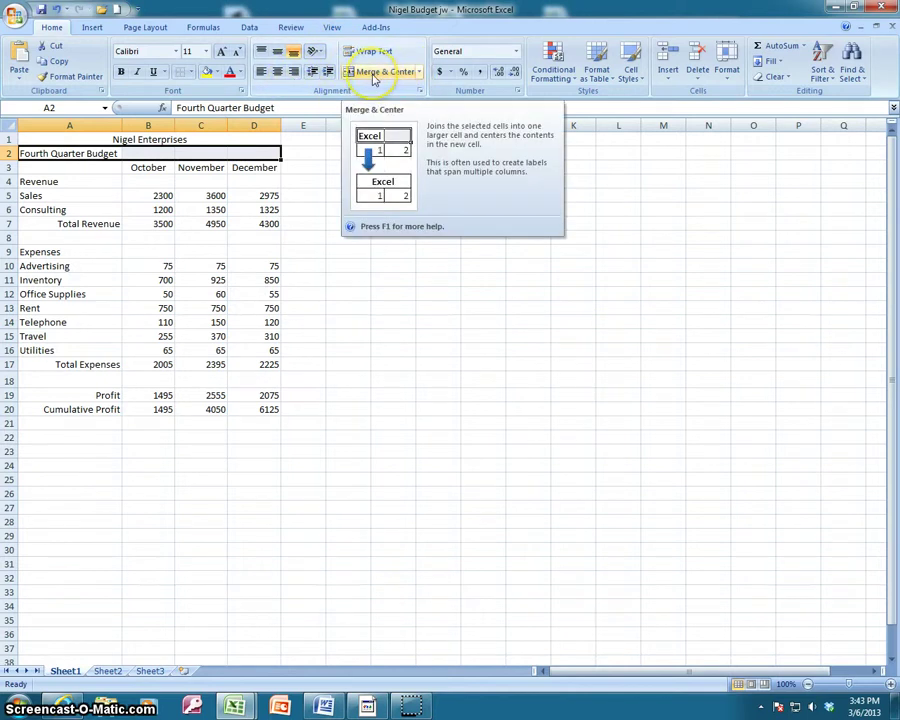
{"action": "left_click", "coordinate": [419, 74]}
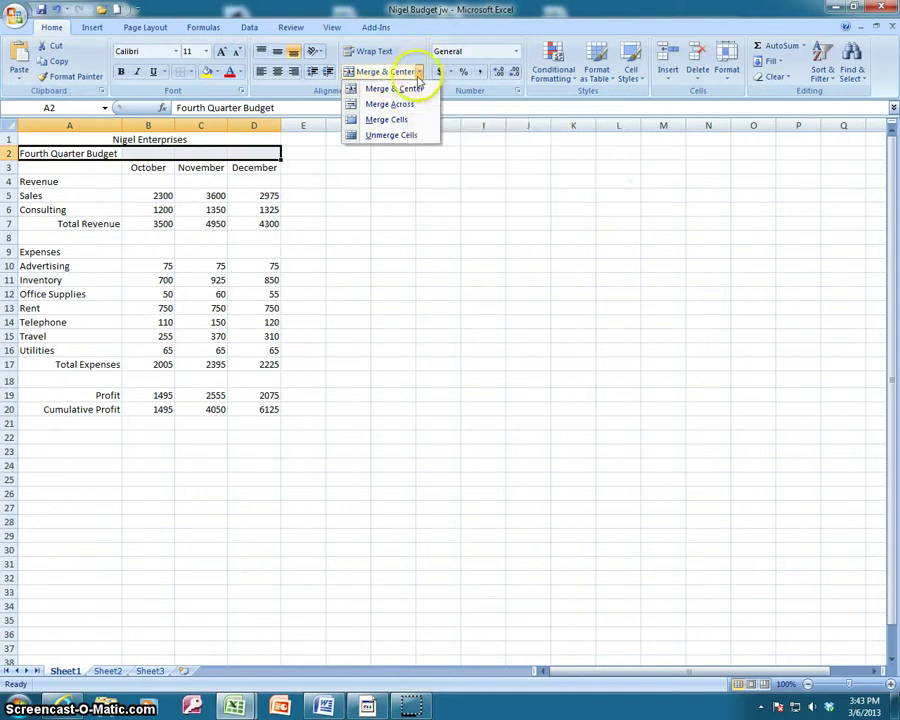
{"action": "left_click", "coordinate": [378, 89]}
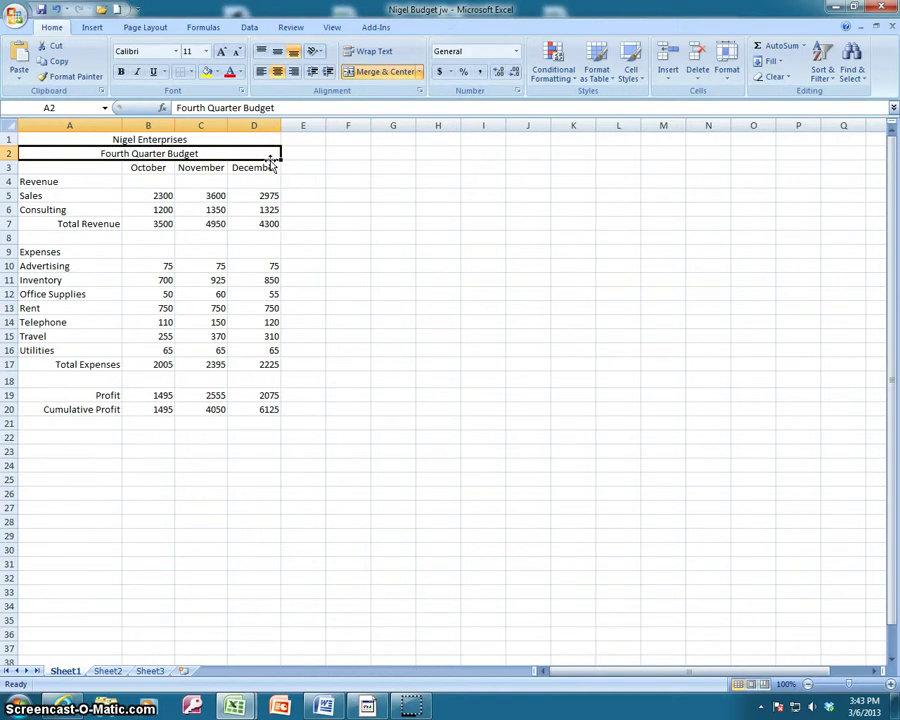
Indent the Sales label in A5 by one level under Revenue
{"action": "left_click", "coordinate": [33, 197]}
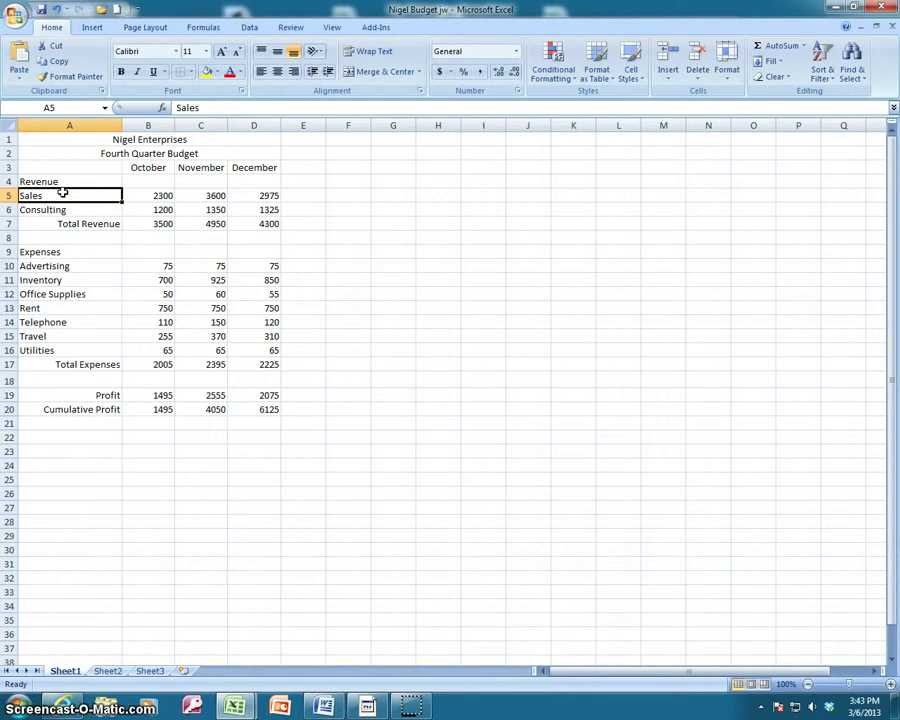
{"action": "key", "text": "Right"}
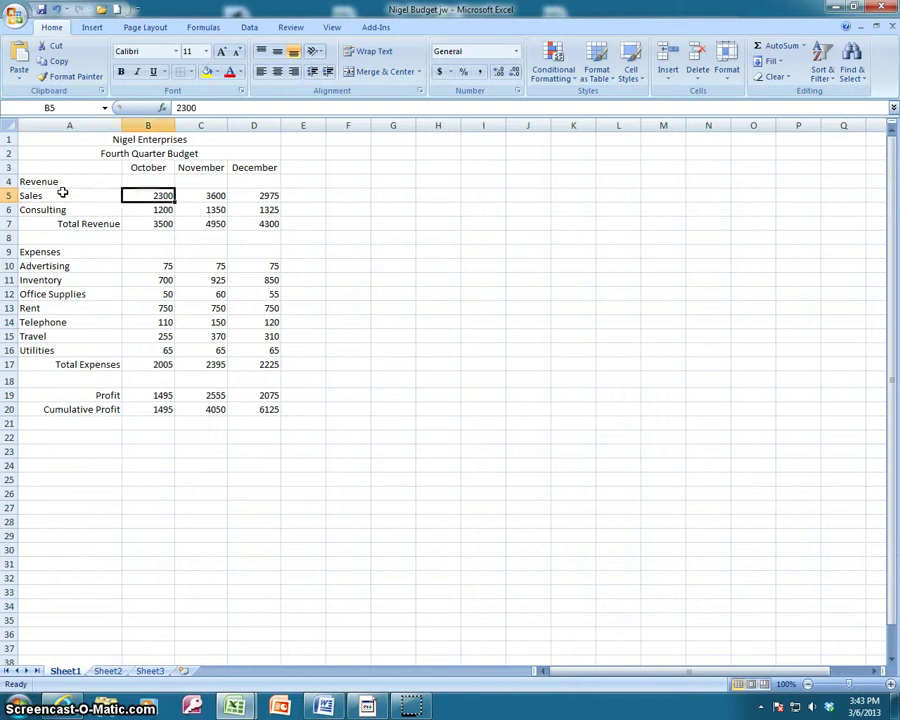
{"action": "left_click", "coordinate": [62, 193]}
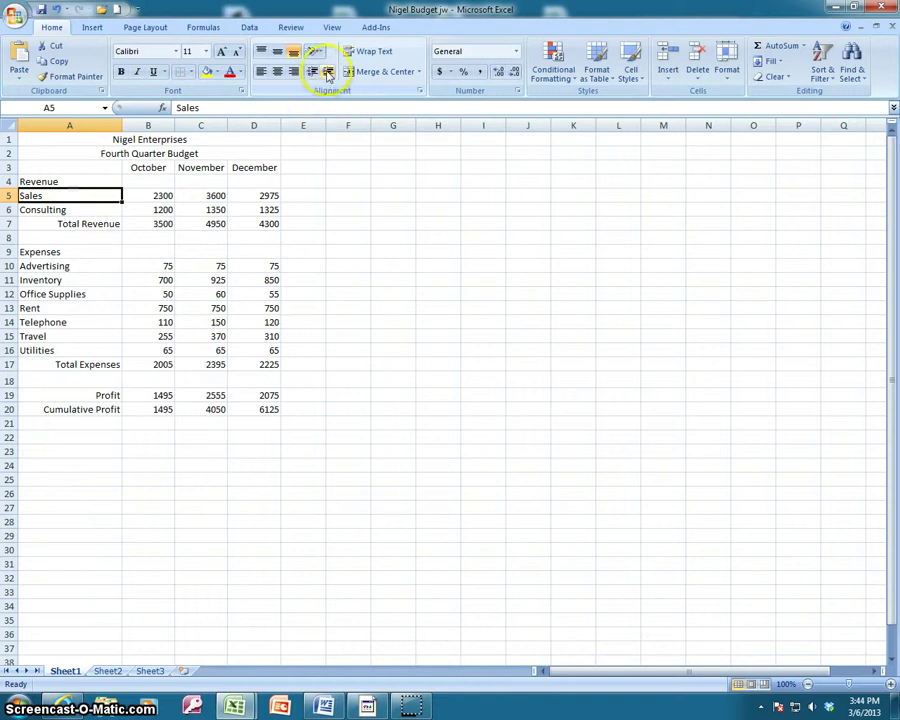
{"action": "left_click", "coordinate": [328, 75]}
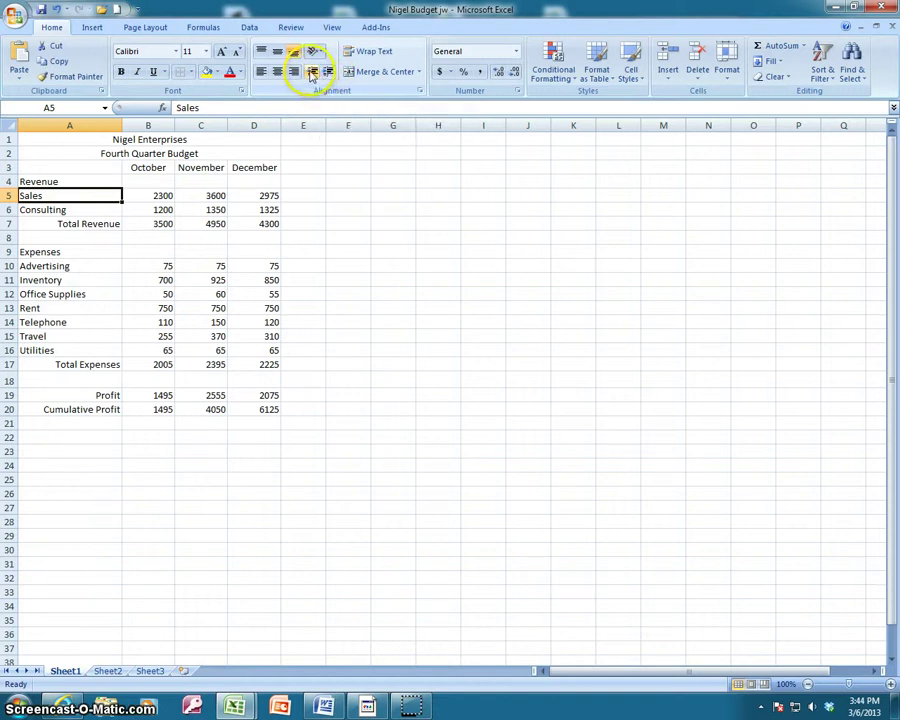
{"action": "left_click", "coordinate": [312, 76]}
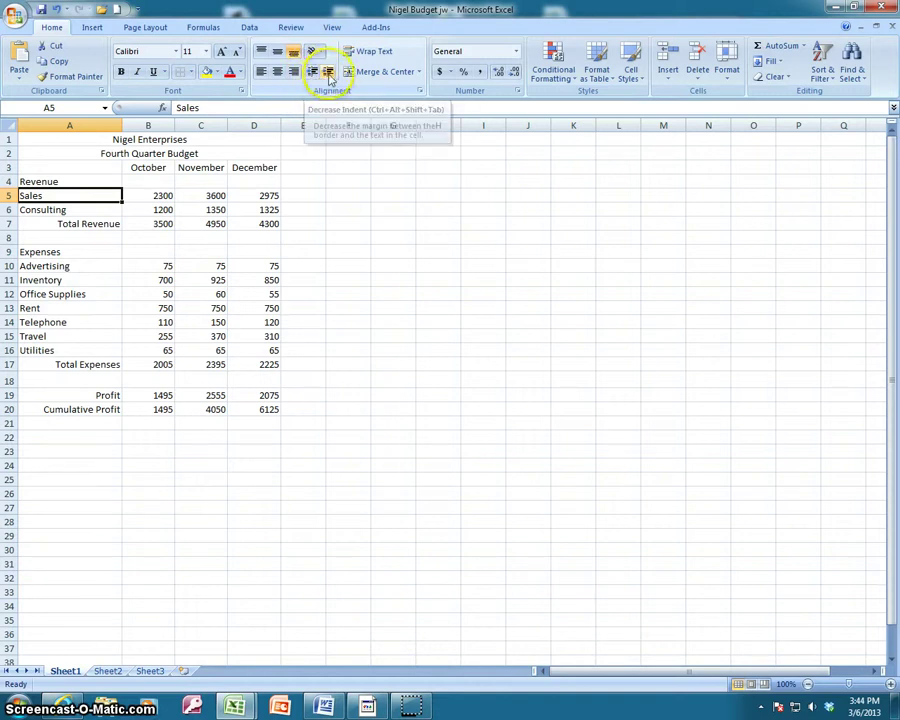
{"action": "left_click", "coordinate": [328, 75]}
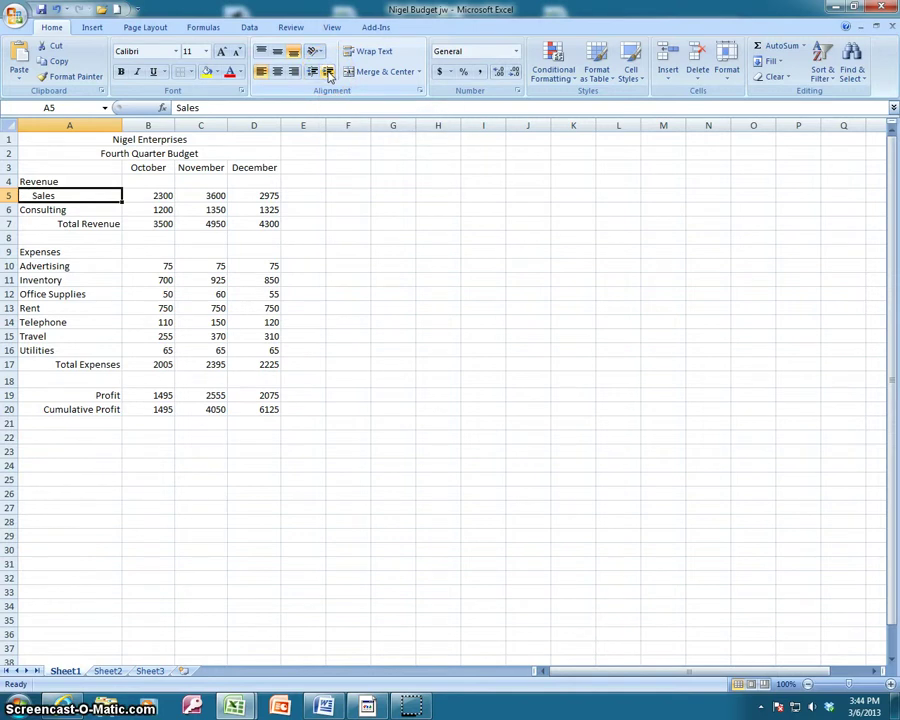
{"action": "left_click", "coordinate": [327, 73]}
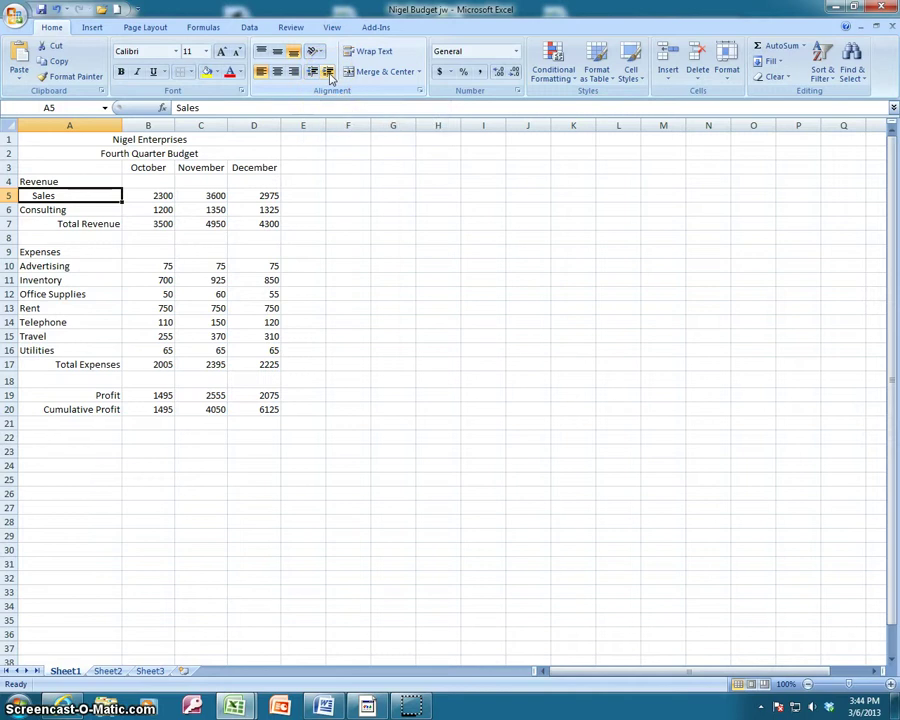
Indent the Consulting label in A6 and the expense labels from Advertising to Utilities in A10:A16 by one level
{"action": "left_click", "coordinate": [44, 209]}
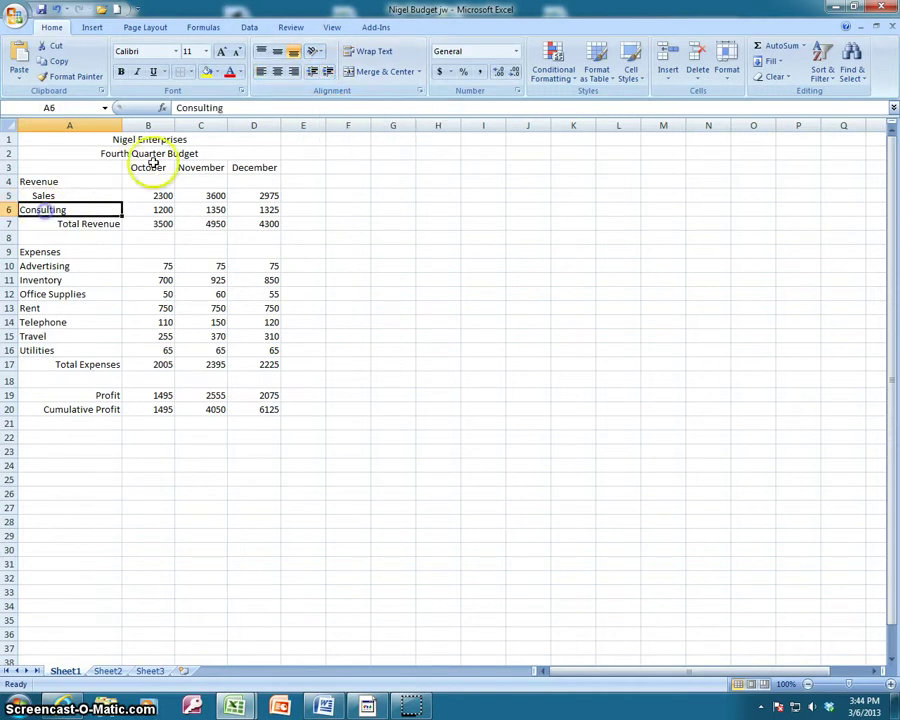
{"action": "left_click", "coordinate": [330, 75]}
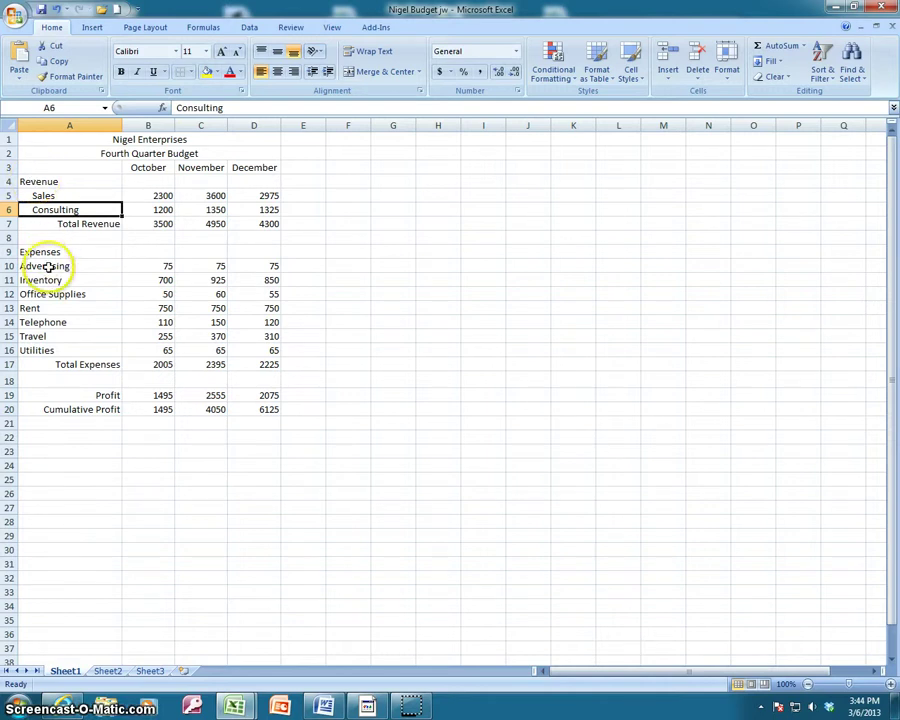
{"action": "left_click_drag", "start_coordinate": [48, 267], "coordinate": [60, 350]}
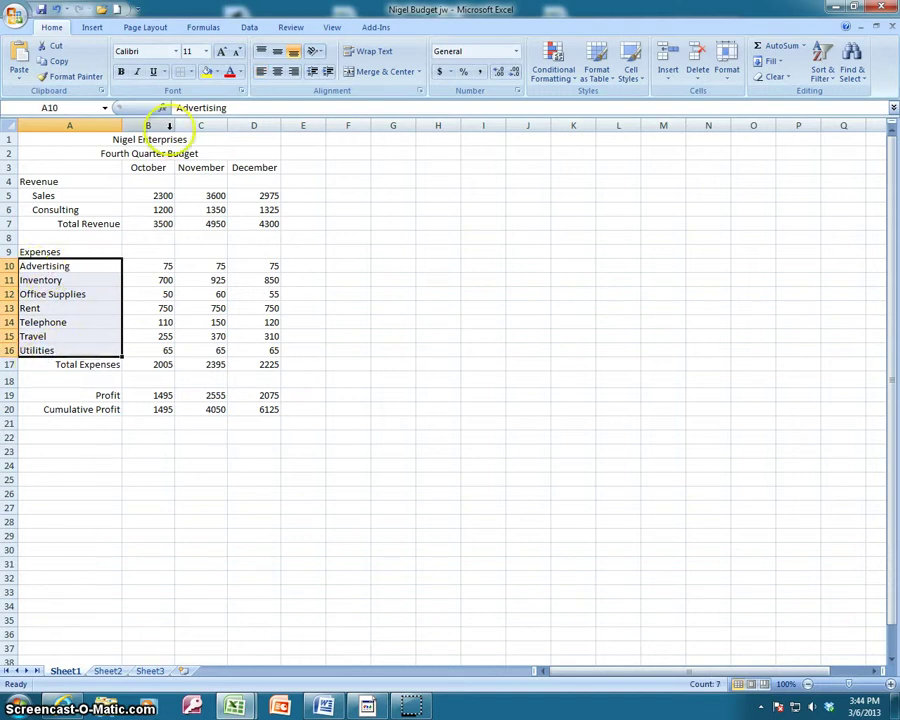
{"action": "left_click", "coordinate": [329, 74]}
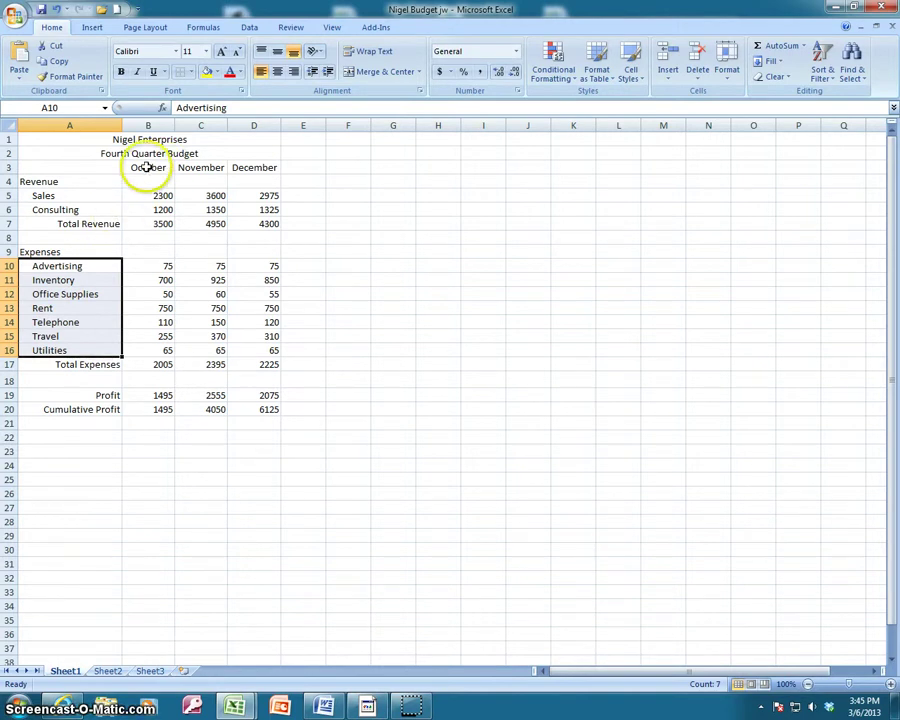
Angle the October, November and December headings in B3:D3 counterclockwise
{"action": "left_click_drag", "start_coordinate": [145, 167], "coordinate": [236, 168]}
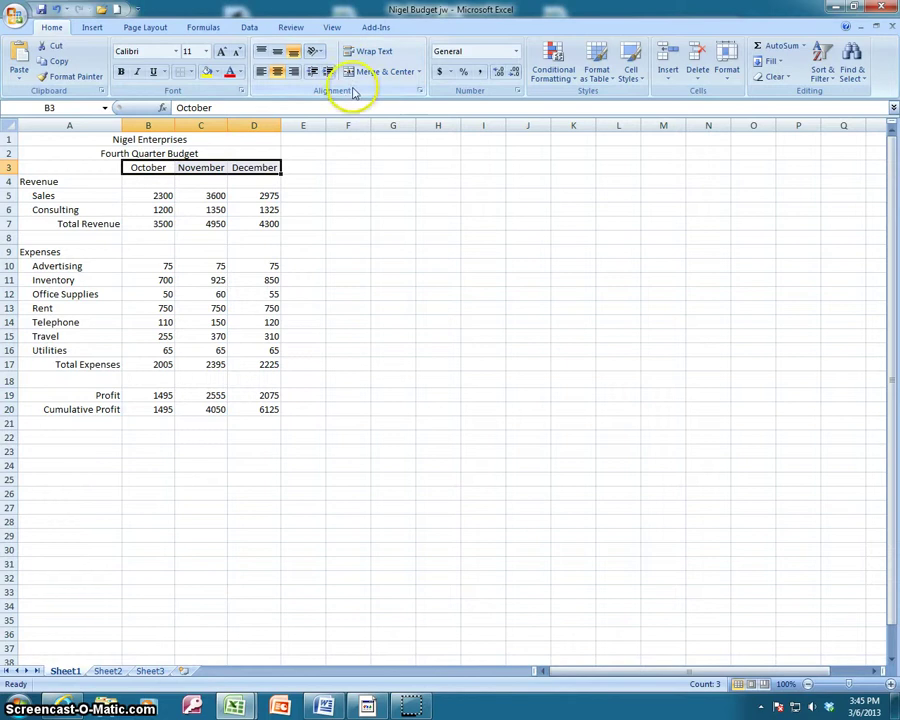
{"action": "left_click", "coordinate": [323, 56]}
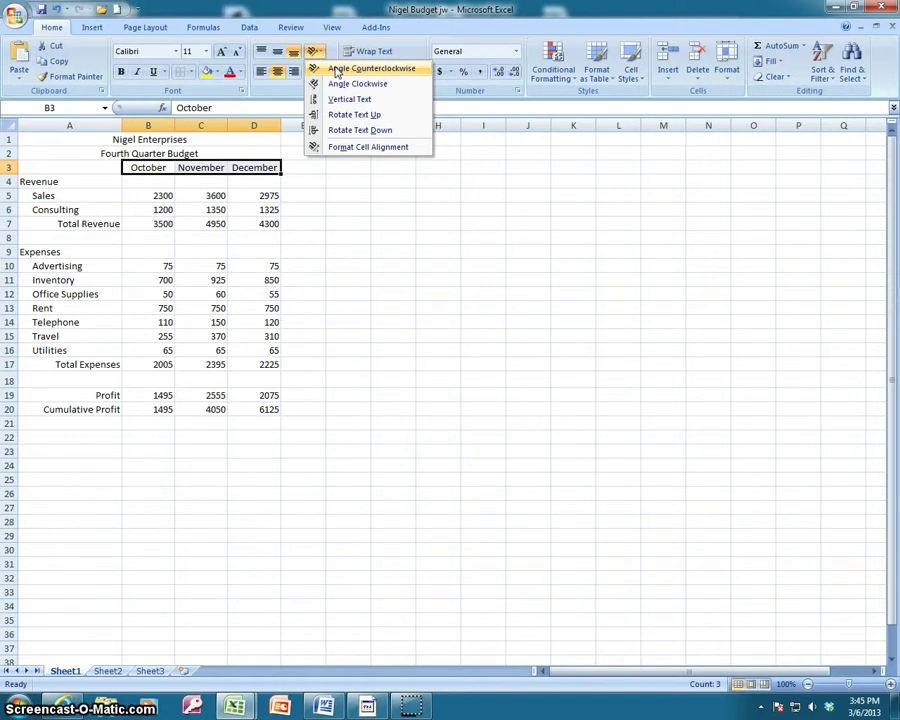
{"action": "left_click", "coordinate": [336, 70]}
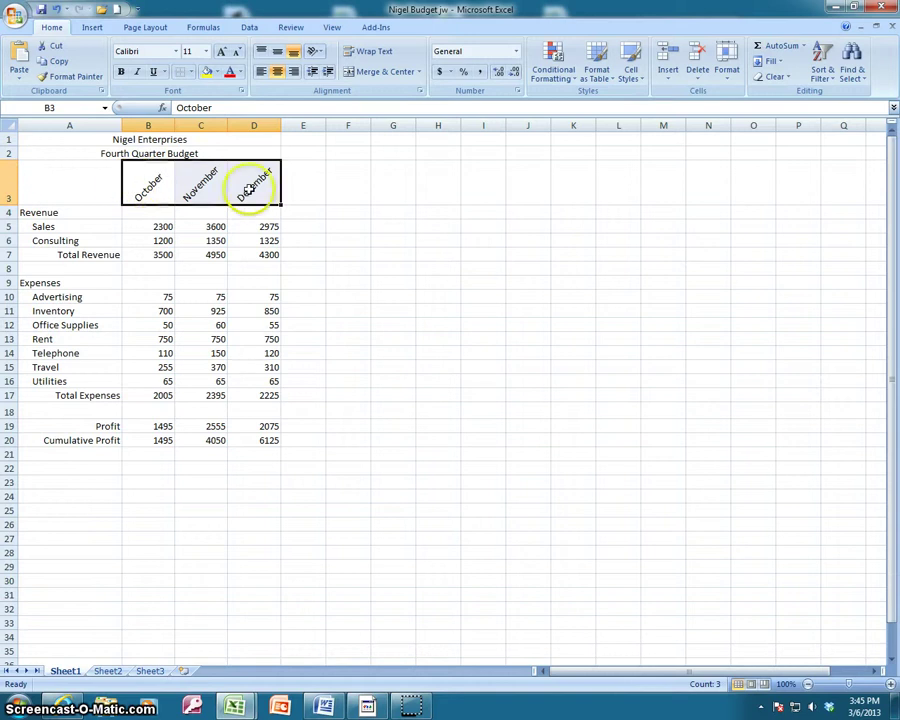
Examine the text orientation and the other cell format categories for the month headings in B3:D3 without applying changes
{"action": "left_click", "coordinate": [421, 92]}
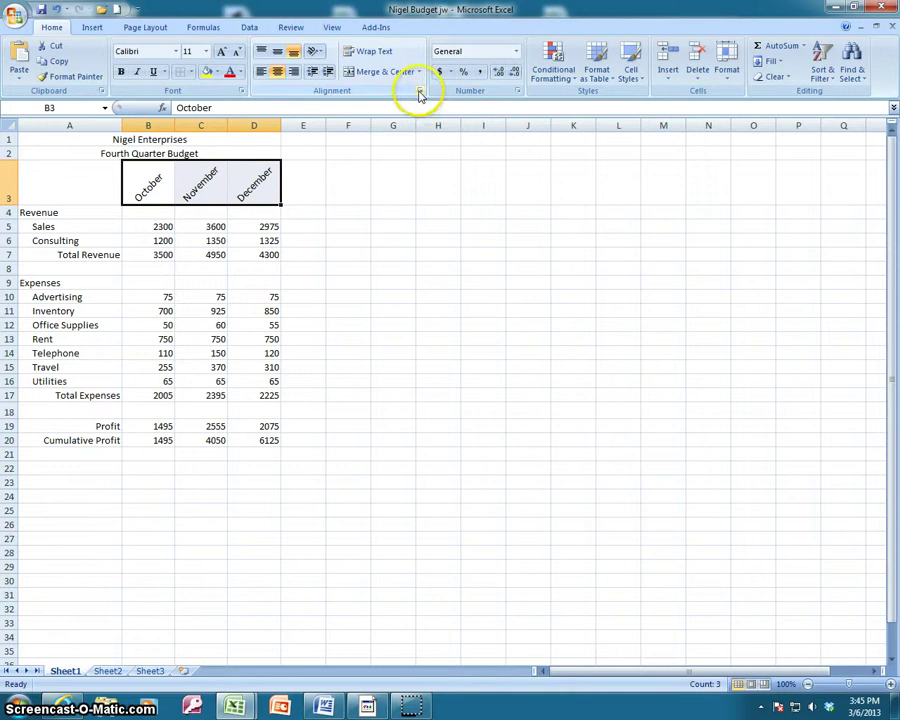
{"action": "left_click", "coordinate": [419, 92]}
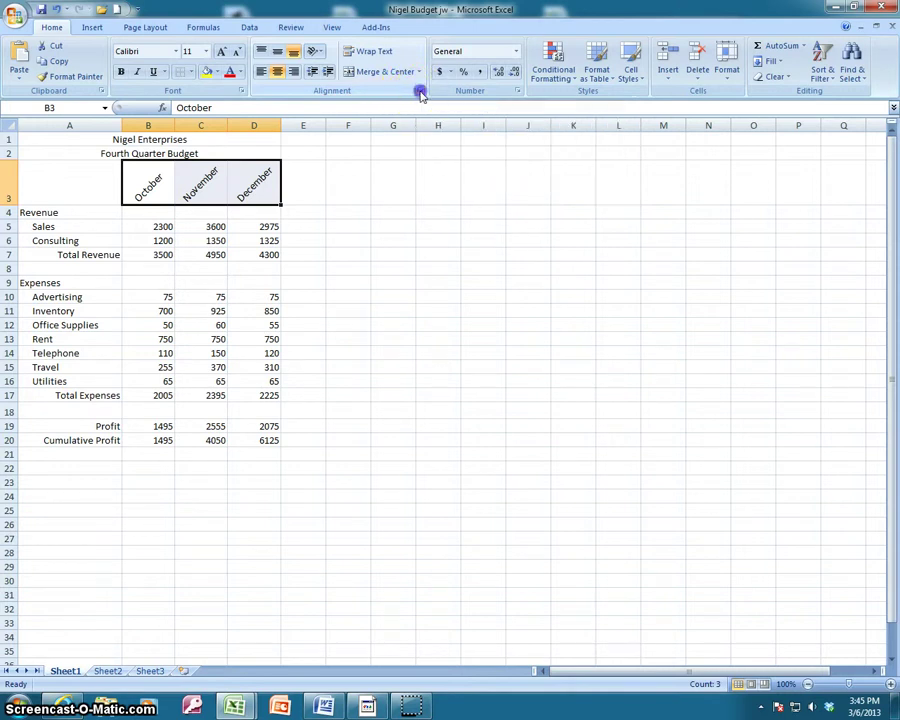
{"action": "left_click_drag", "start_coordinate": [362, 187], "coordinate": [527, 162]}
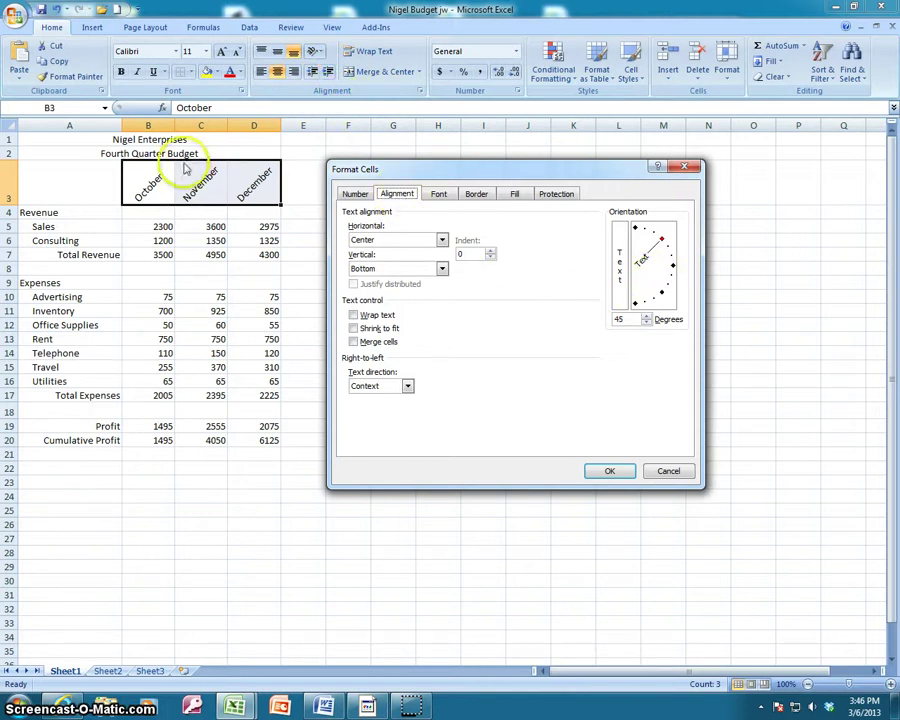
{"action": "left_click", "coordinate": [662, 241]}
{"action": "mouse_move", "coordinate": [662, 241]}
{"action": "left_mouse_down"}
{"action": "mouse_move", "coordinate": [669, 253]}
{"action": "mouse_move", "coordinate": [657, 227]}
{"action": "mouse_move", "coordinate": [671, 254]}
{"action": "mouse_move", "coordinate": [645, 232]}
{"action": "mouse_move", "coordinate": [666, 260]}
{"action": "mouse_move", "coordinate": [664, 245]}
{"action": "left_mouse_up"}
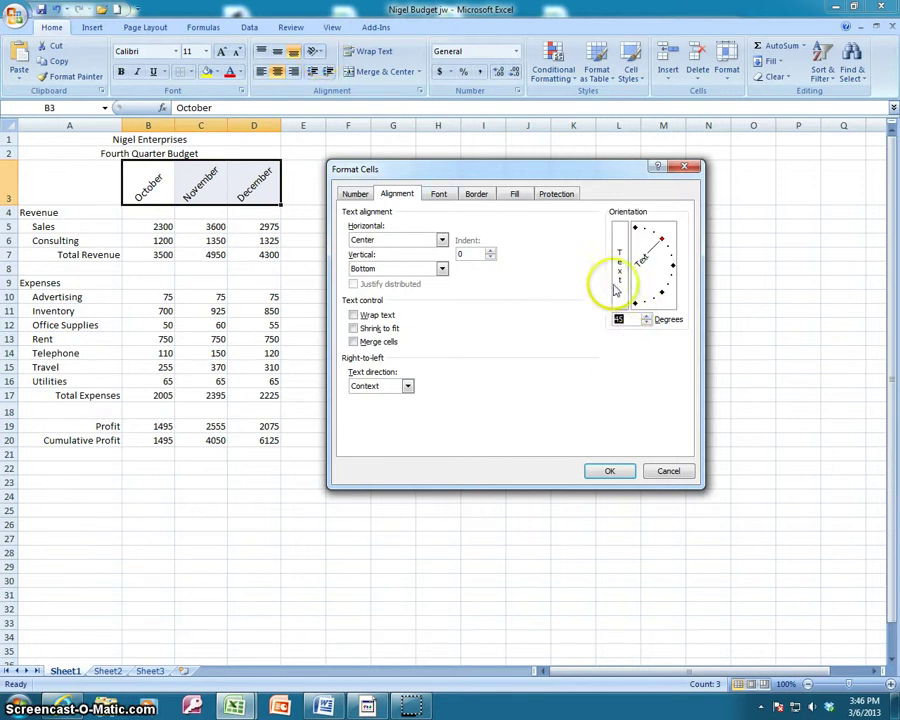
{"action": "left_click", "coordinate": [355, 194]}
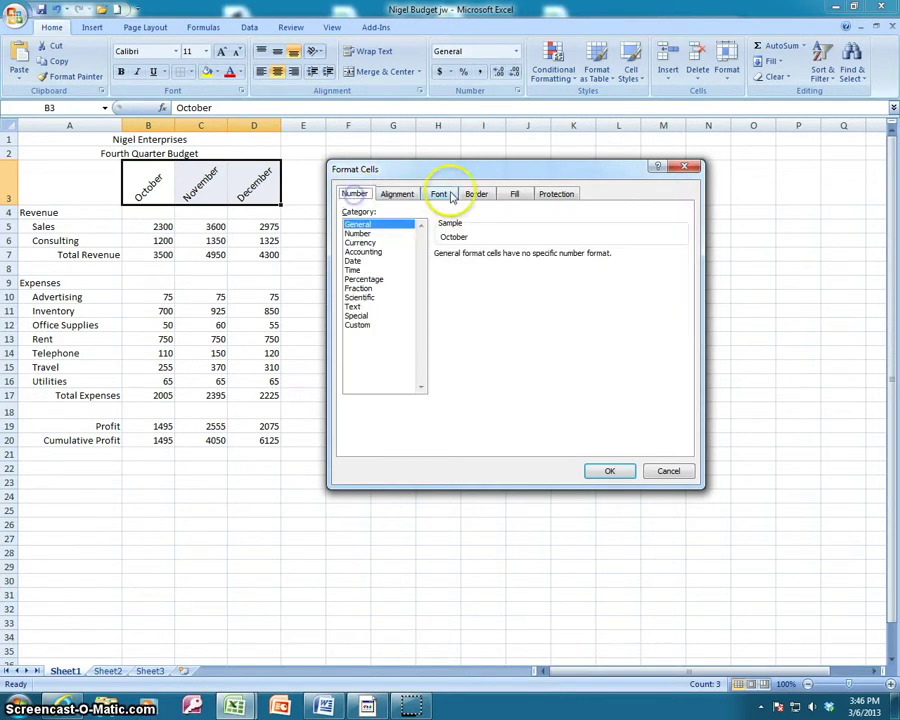
{"action": "left_click", "coordinate": [439, 194]}
{"action": "left_click", "coordinate": [476, 194]}
{"action": "left_click", "coordinate": [514, 194]}
{"action": "left_click", "coordinate": [555, 194]}
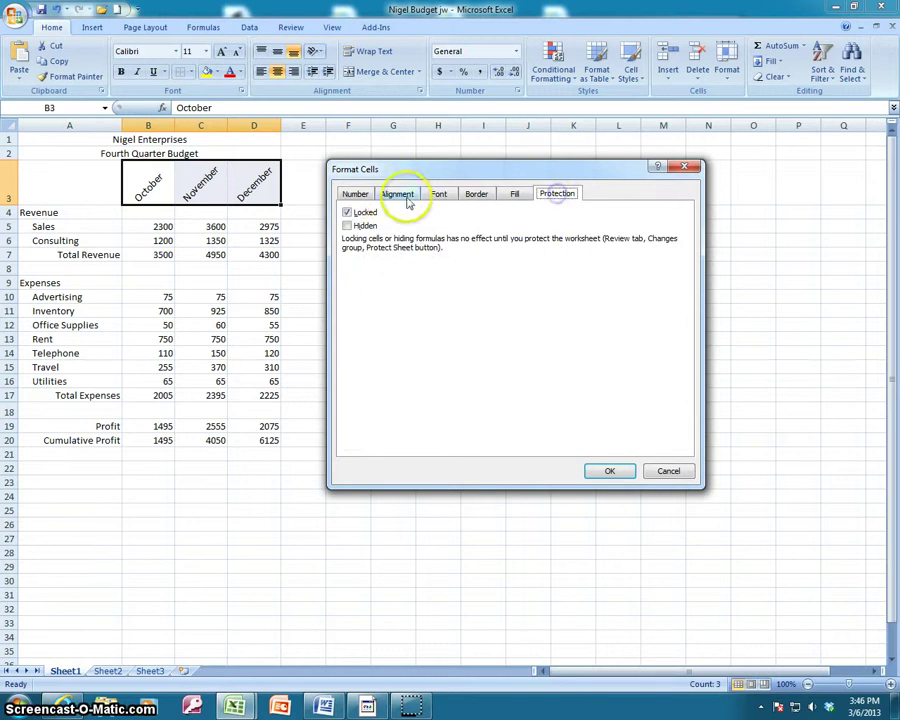
{"action": "left_click", "coordinate": [355, 194]}
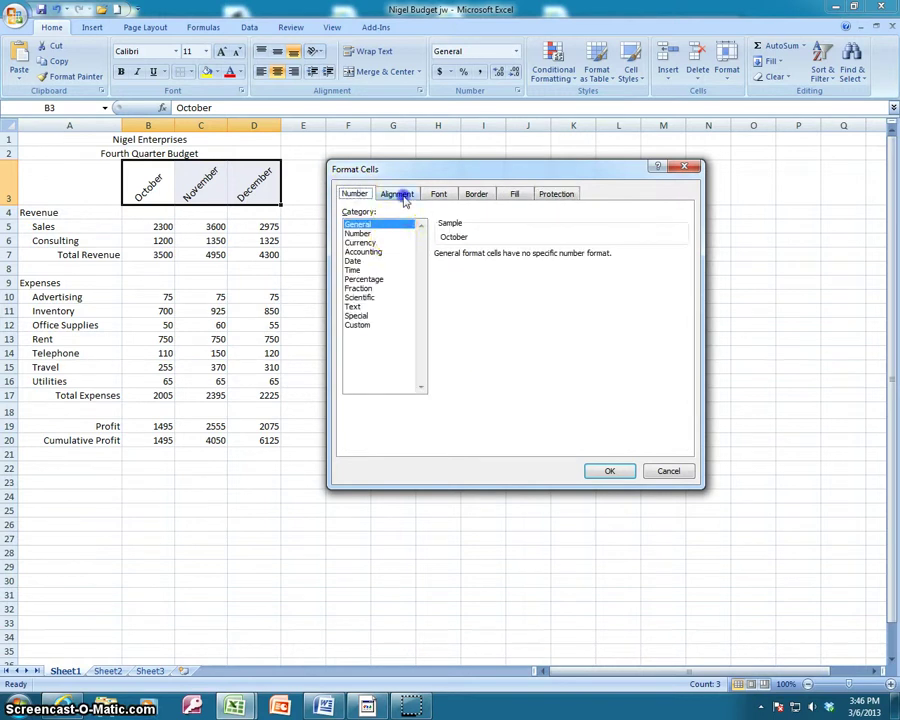
{"action": "left_click", "coordinate": [400, 194]}
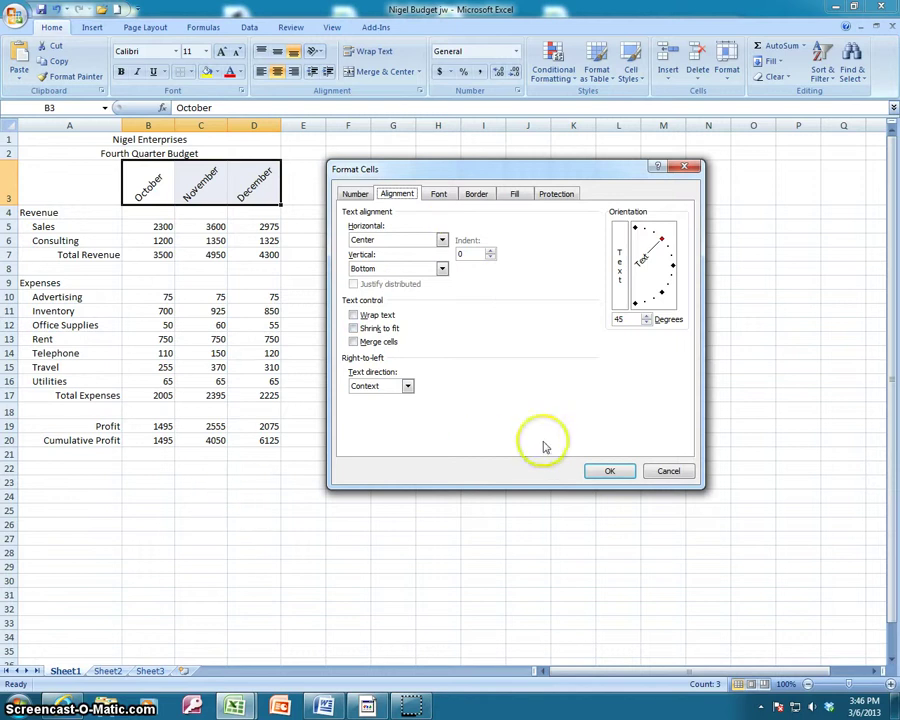
{"action": "left_click", "coordinate": [670, 474]}
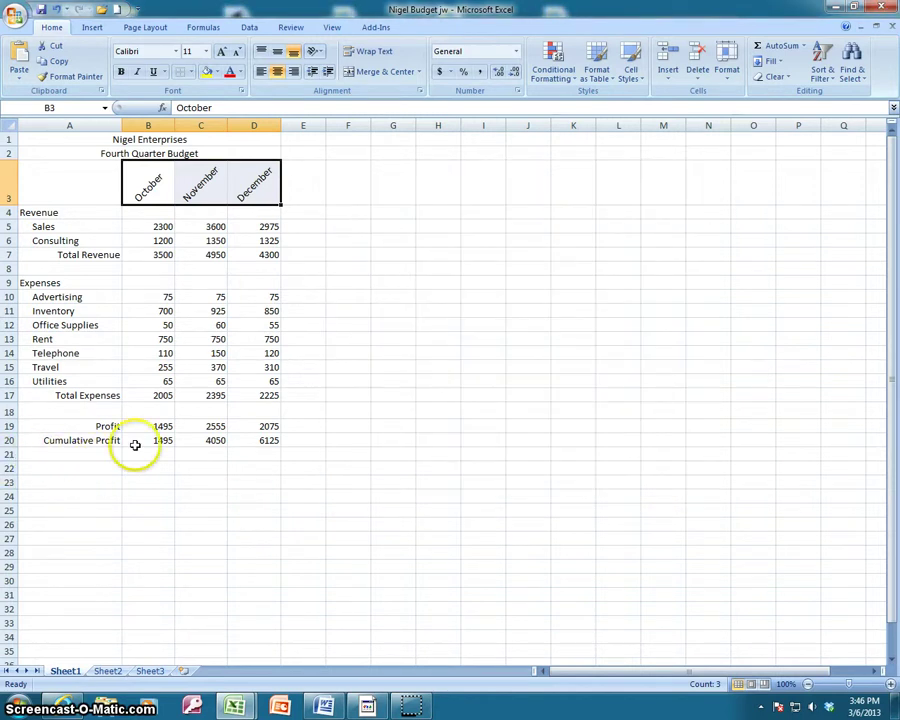
Enter "Budget submitted for approval" in A22 as wrapped, left-aligned text
{"action": "left_click", "coordinate": [62, 467]}
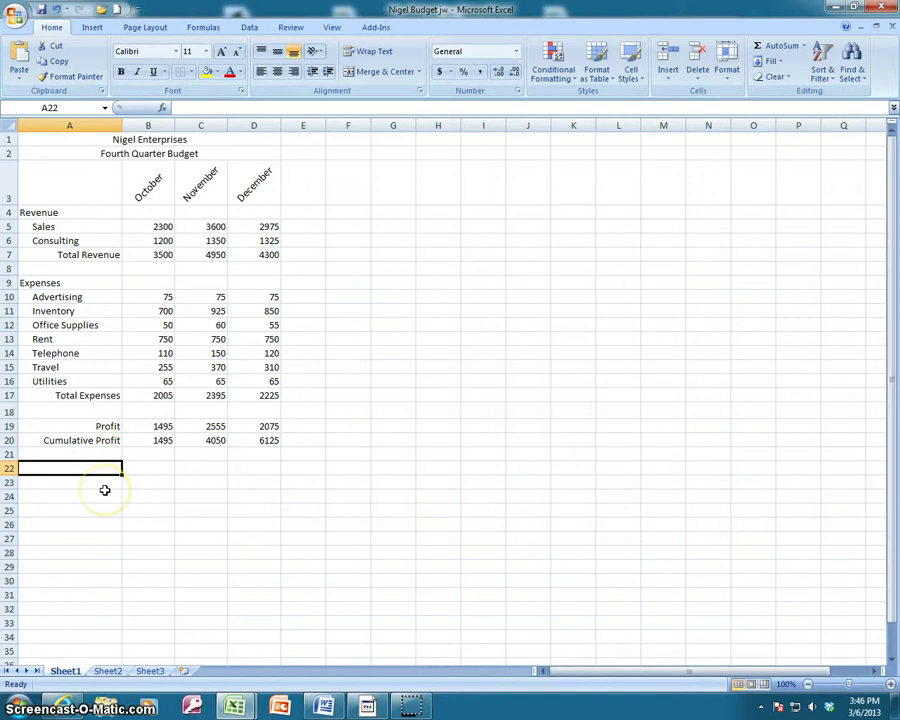
{"action": "type", "text": "Budget submitted for approval"}
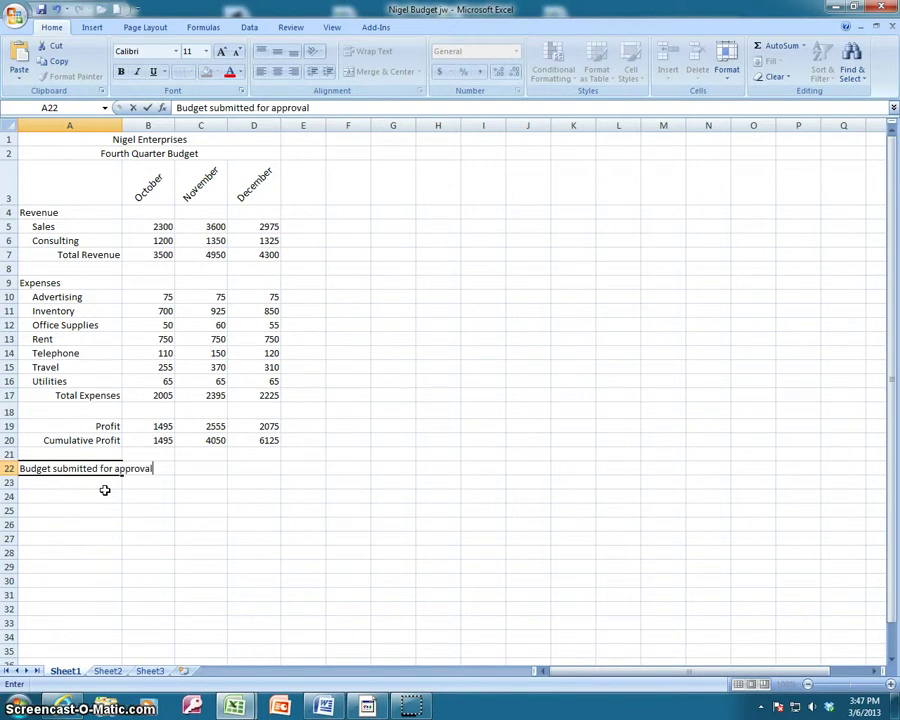
{"action": "left_click", "coordinate": [148, 109]}
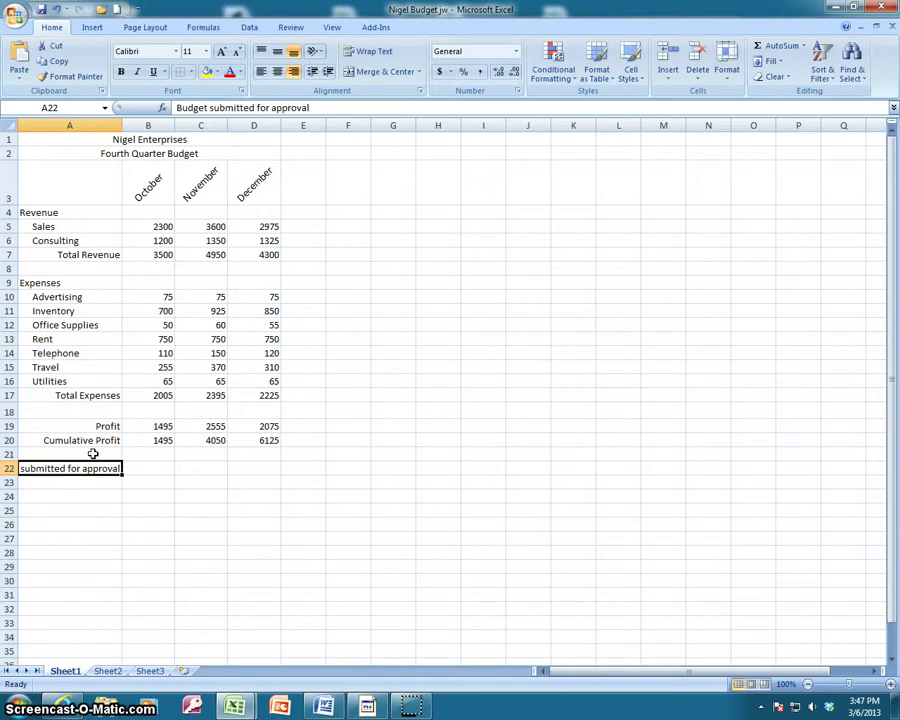
{"action": "left_click", "coordinate": [372, 53]}
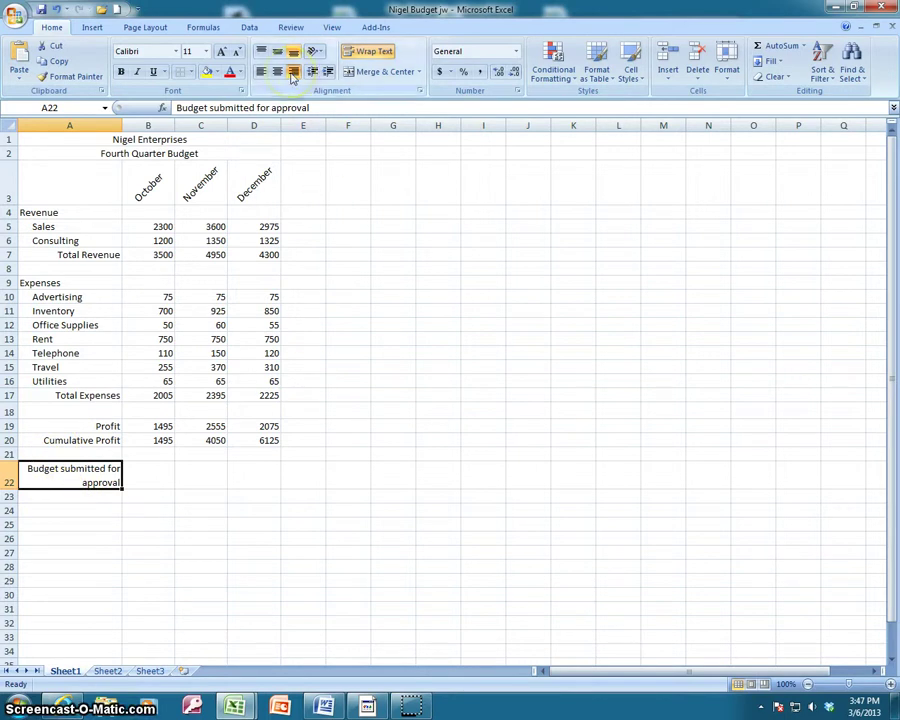
{"action": "left_click", "coordinate": [260, 72]}
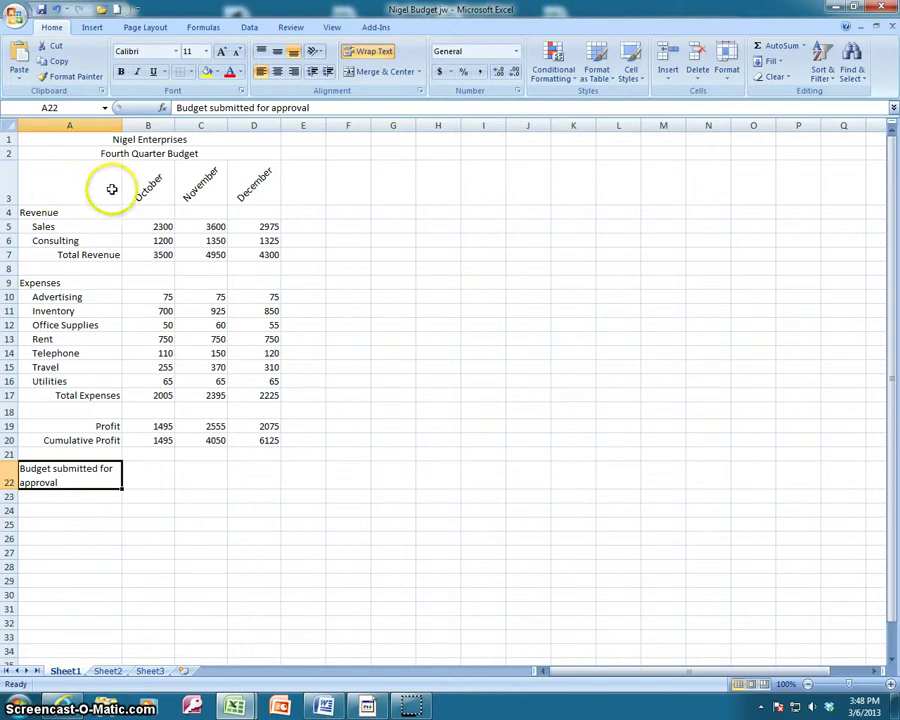
Set the month headings in B3:D3 to Times New Roman, size 8
{"action": "left_click_drag", "start_coordinate": [141, 187], "coordinate": [257, 187]}
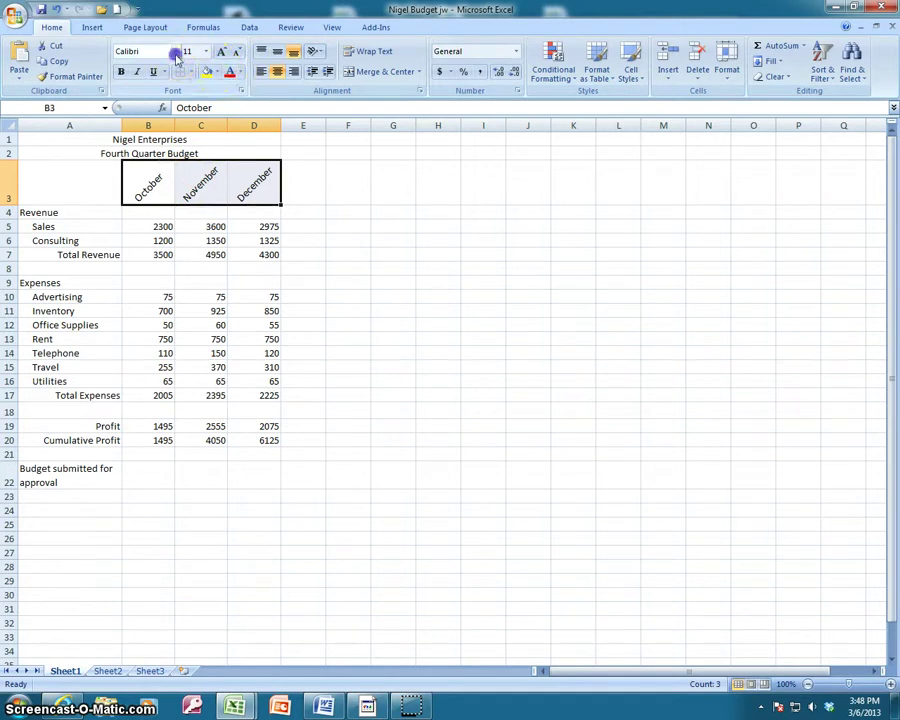
{"action": "left_click", "coordinate": [176, 53]}
{"action": "left_click_drag", "start_coordinate": [304, 118], "coordinate": [296, 462]}
{"action": "left_click", "coordinate": [212, 370]}
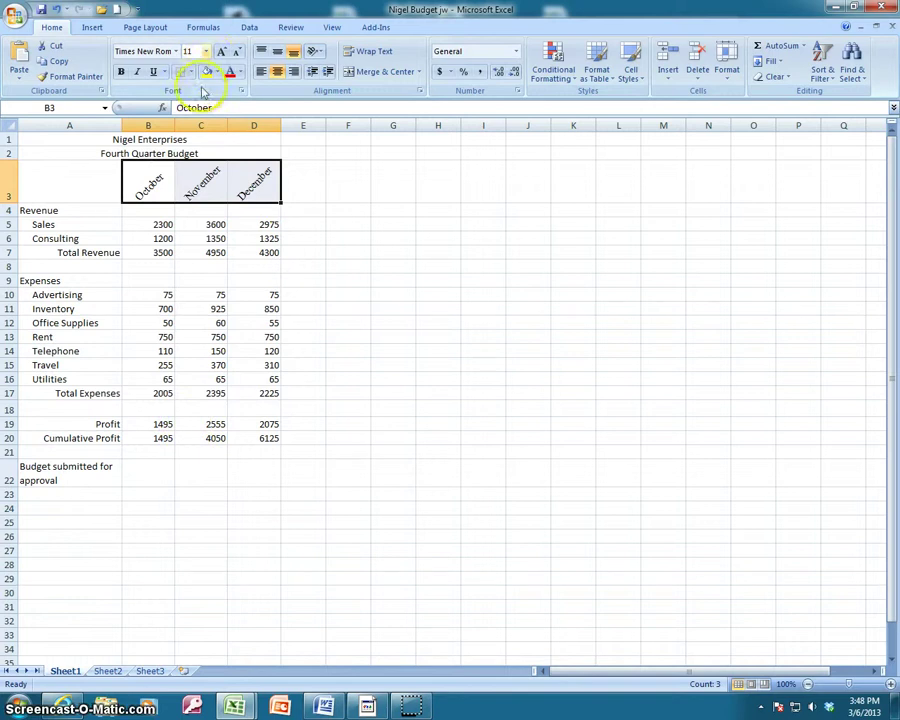
{"action": "left_click", "coordinate": [206, 51]}
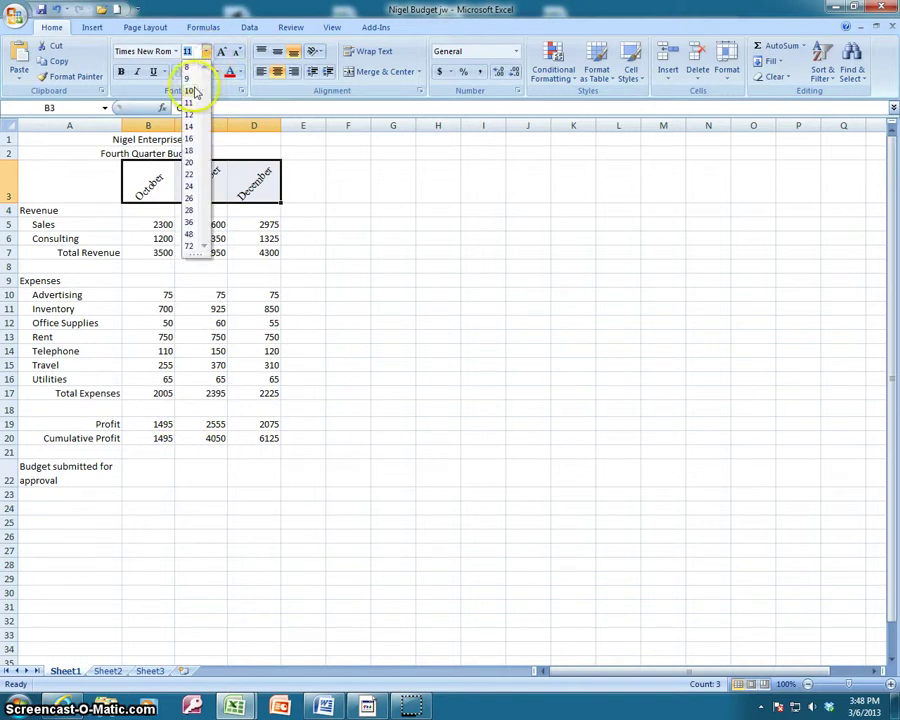
{"action": "left_click", "coordinate": [188, 66]}
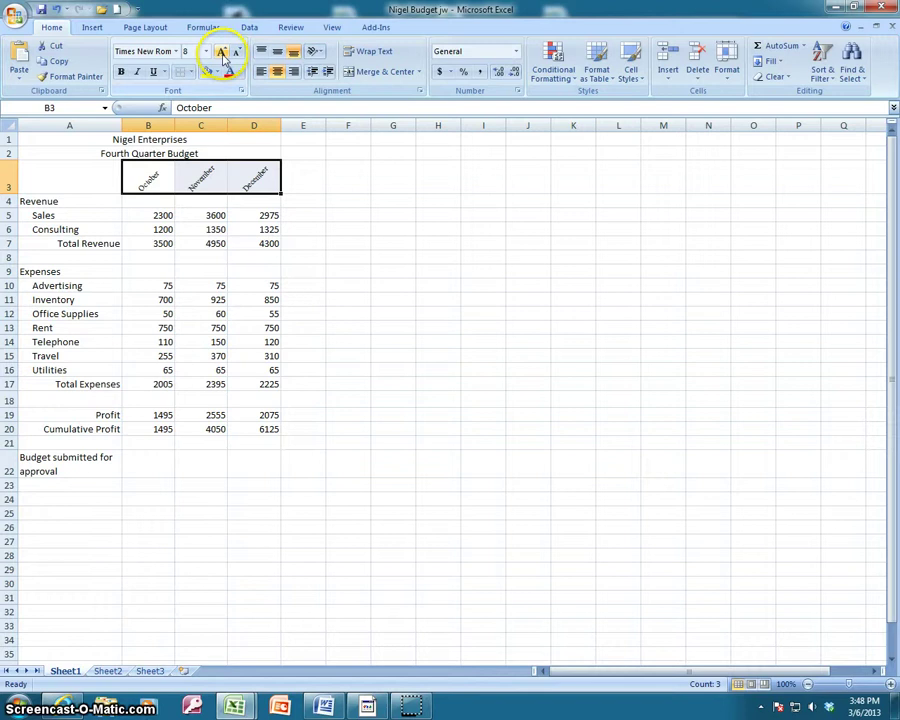
Try enlarging the month headings in B3:D3 to size 10, and reduce them back to size 8
{"action": "left_click", "coordinate": [223, 54]}
{"action": "left_click", "coordinate": [223, 54]}
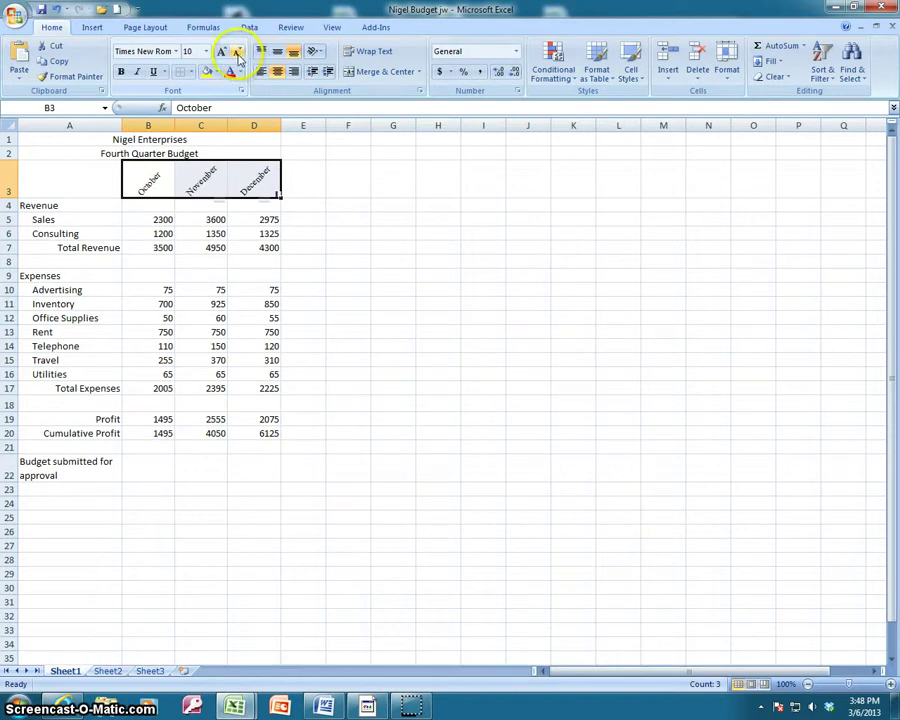
{"action": "left_click", "coordinate": [237, 53]}
{"action": "left_click", "coordinate": [237, 53]}
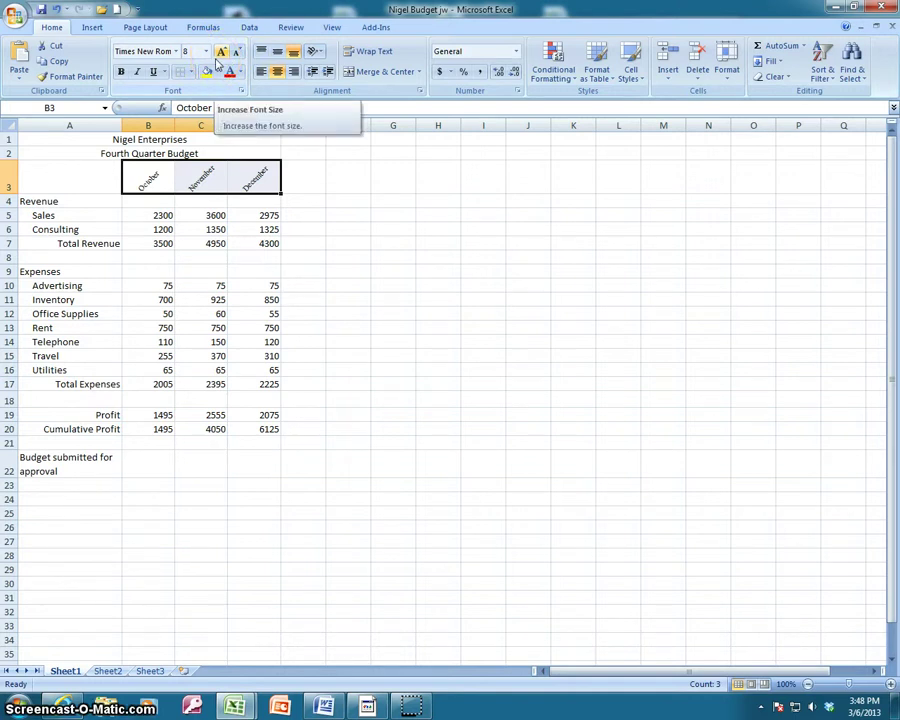
Set the Nigel Enterprises title in A1 to Times New Roman, size 14
{"action": "left_click", "coordinate": [166, 142]}
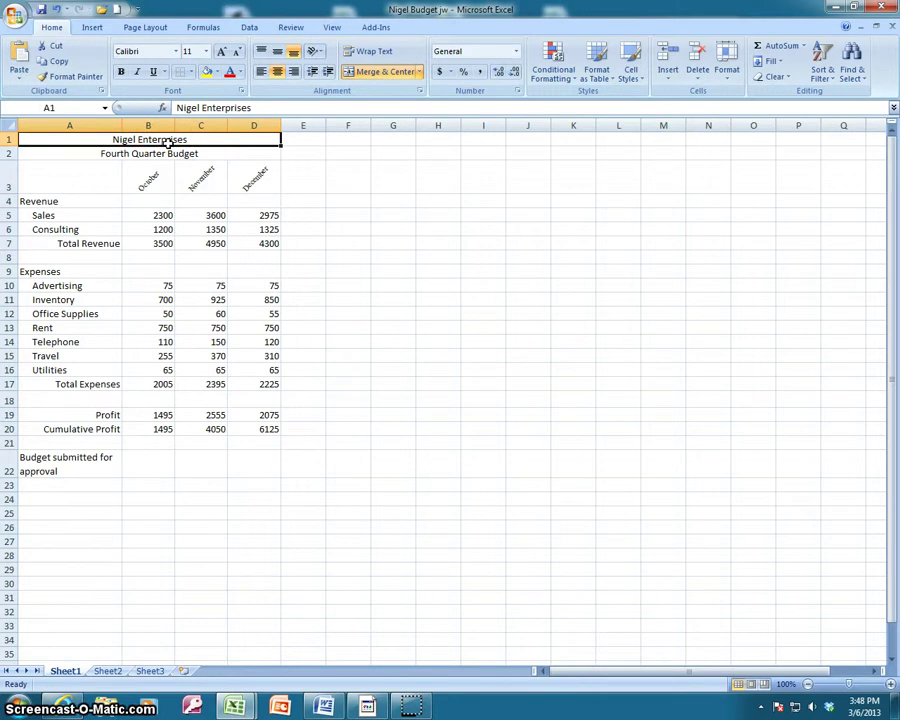
{"action": "left_click_drag", "start_coordinate": [168, 141], "coordinate": [235, 142]}
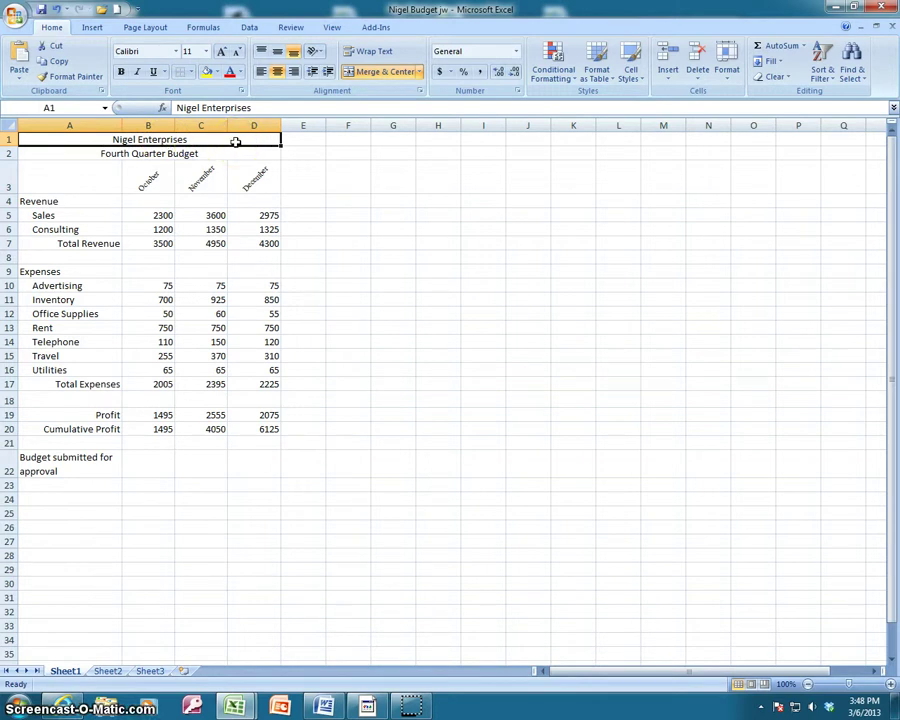
{"action": "left_click", "coordinate": [176, 51]}
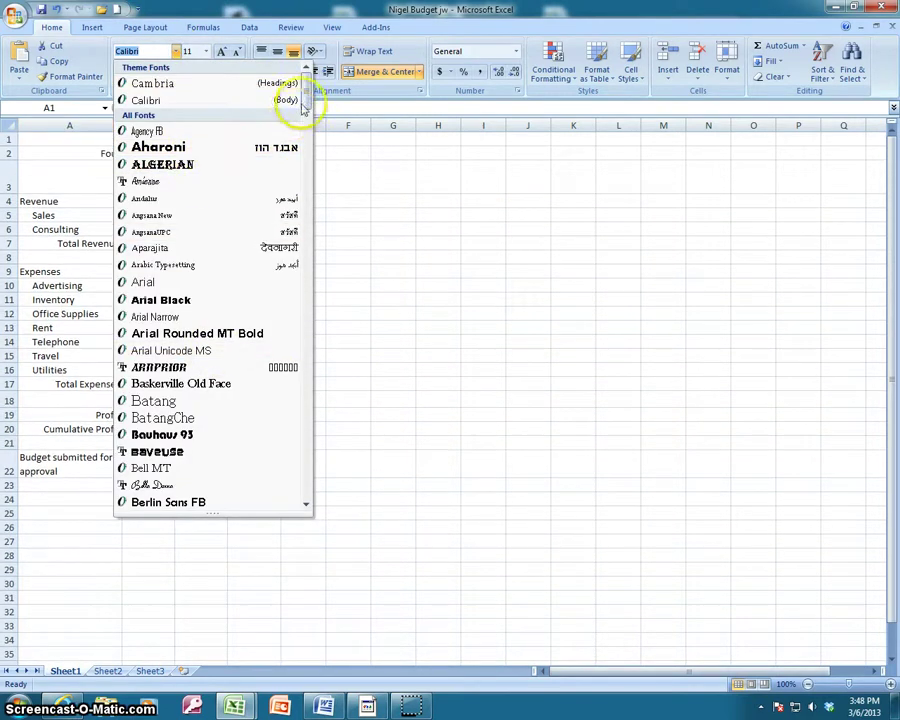
{"action": "left_click_drag", "start_coordinate": [305, 88], "coordinate": [297, 455]}
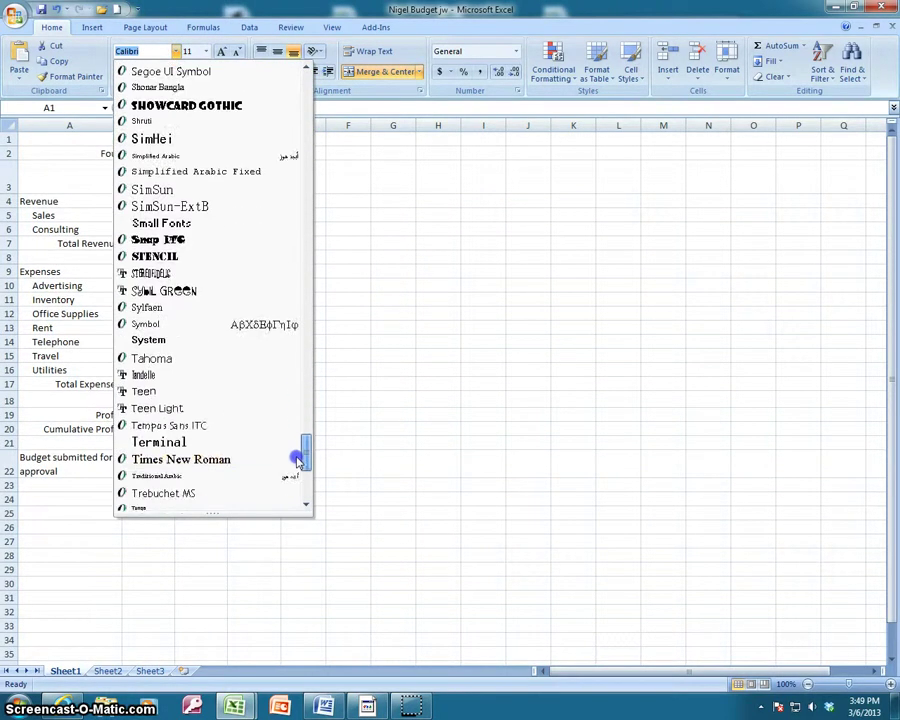
{"action": "left_click", "coordinate": [221, 460]}
{"action": "left_click", "coordinate": [207, 51]}
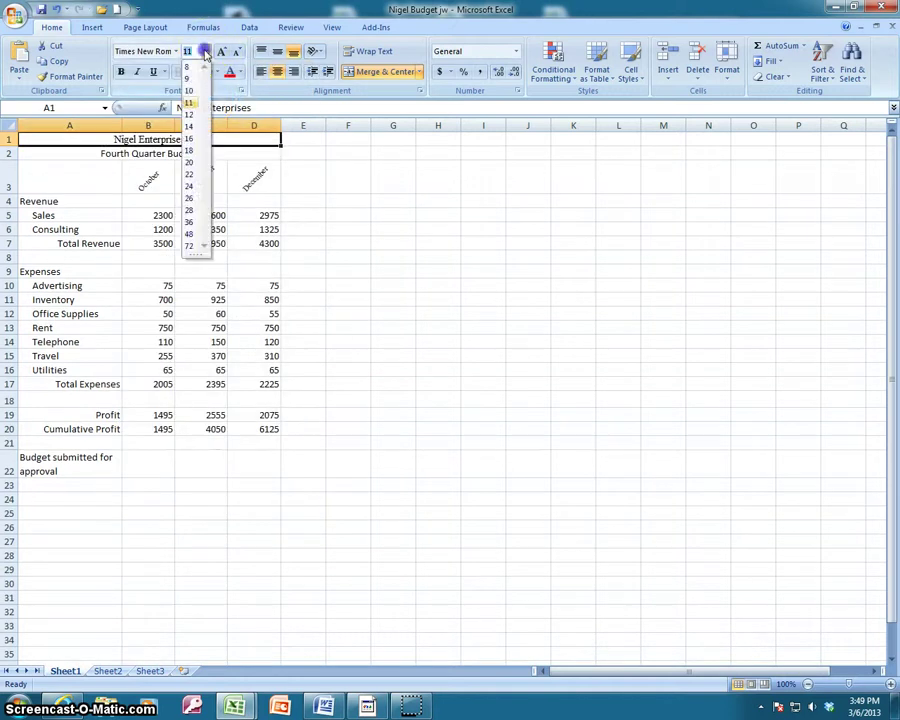
{"action": "left_click", "coordinate": [200, 127]}
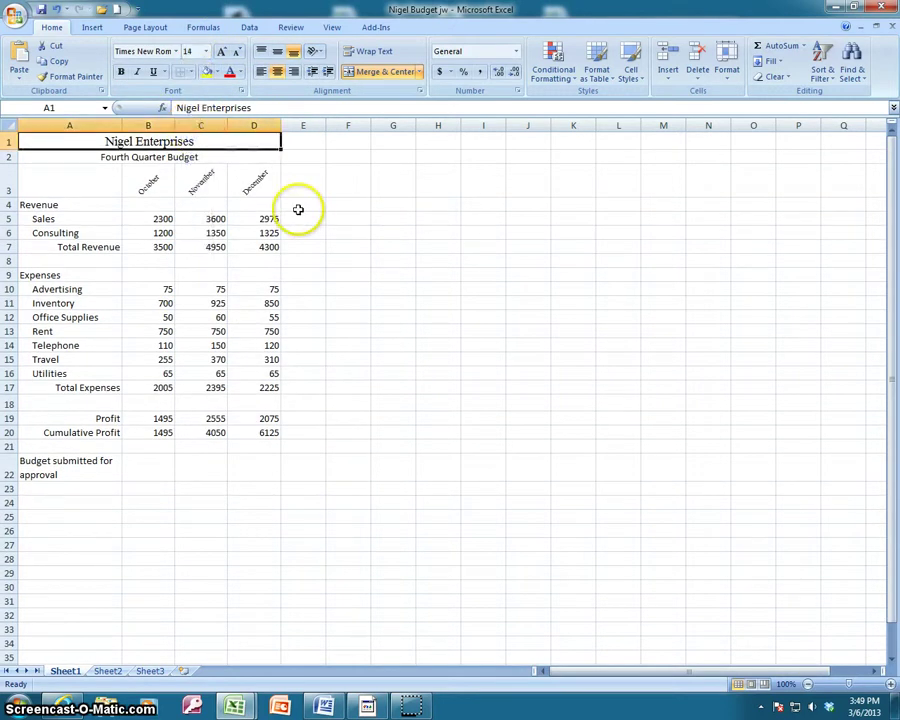
Make the Nigel Enterprises title in A1 and the Fourth Quarter Budget subtitle in A2 bold
{"action": "left_click", "coordinate": [120, 77]}
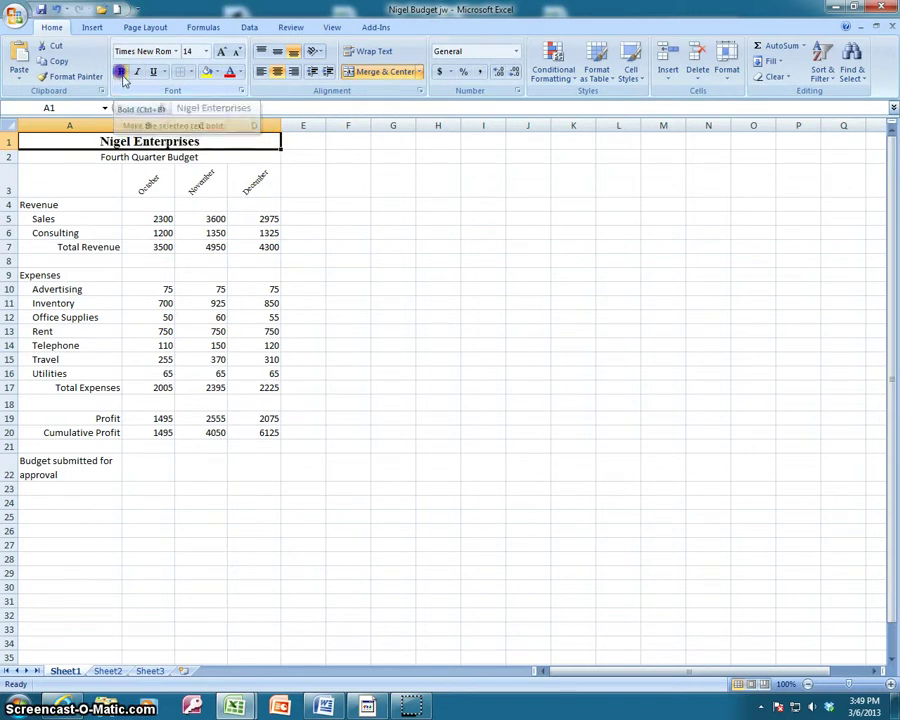
{"action": "left_click", "coordinate": [118, 157]}
{"action": "left_click", "coordinate": [123, 73]}
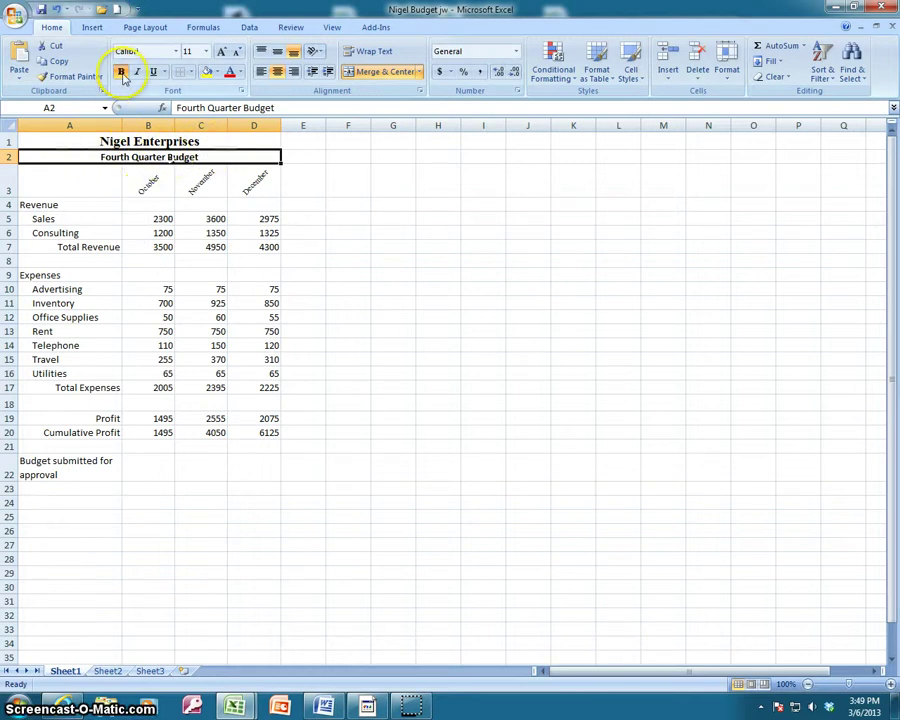
Try copying the subtitle's formatting from A2 to the Revenue label in A4 with Format Painter, and undo it
{"action": "left_click", "coordinate": [68, 77]}
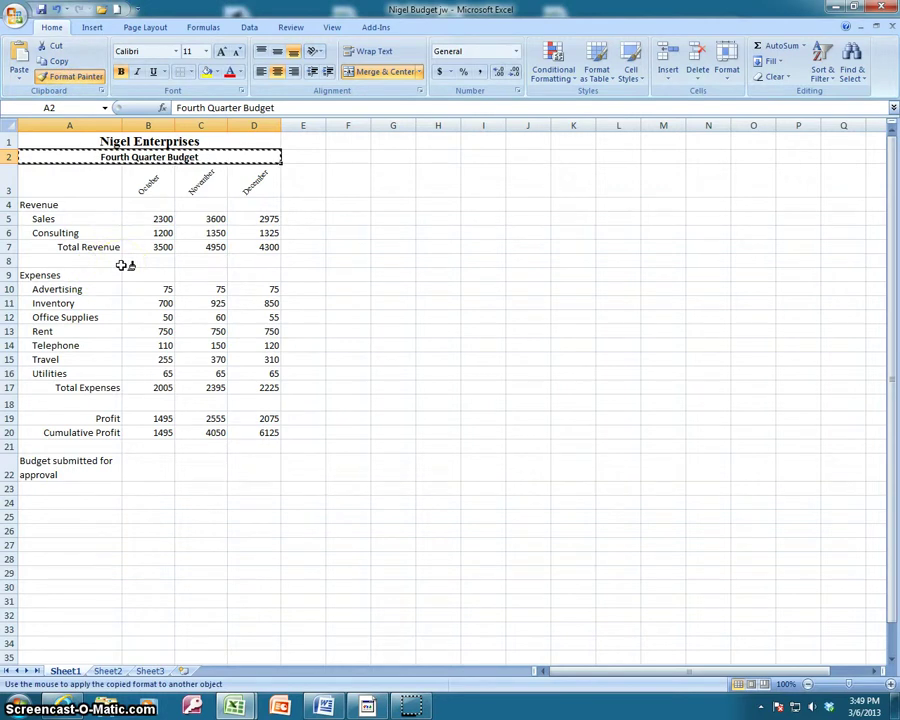
{"action": "left_click", "coordinate": [50, 205]}
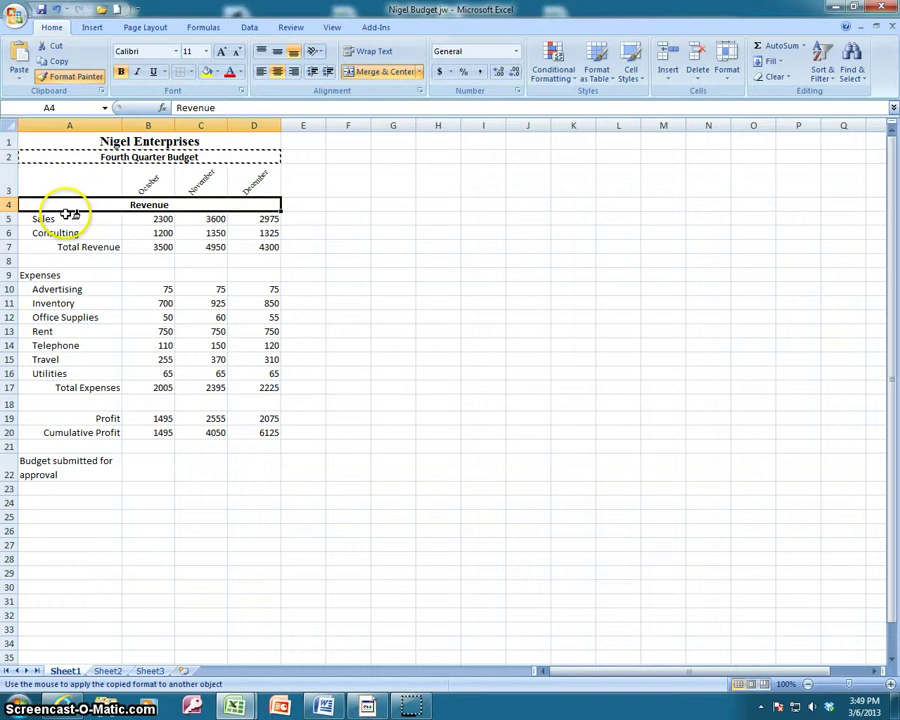
{"action": "left_click", "coordinate": [57, 9]}
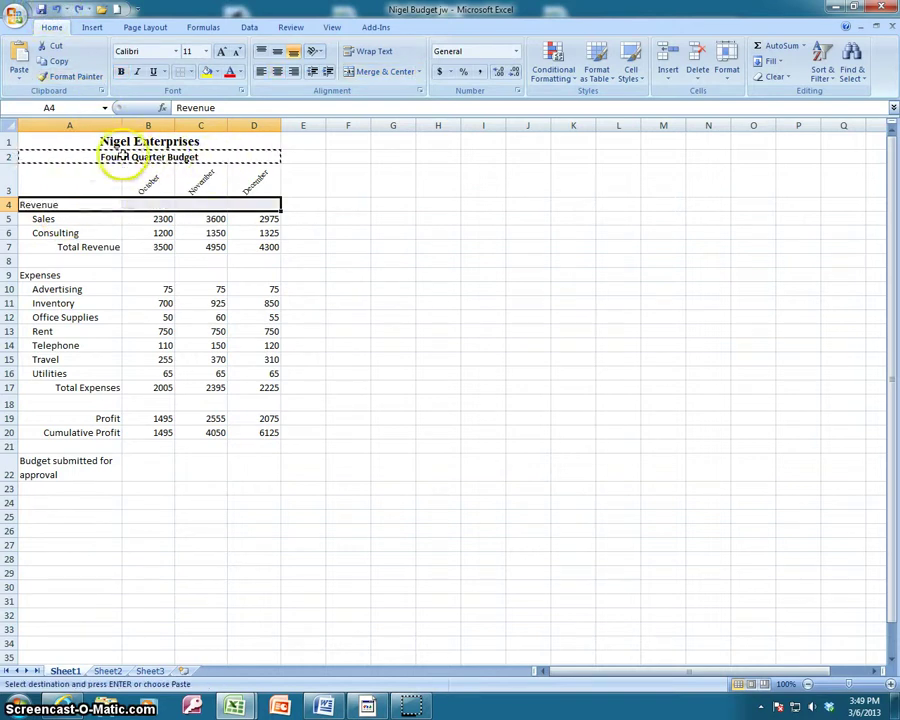
{"action": "left_click", "coordinate": [76, 205]}
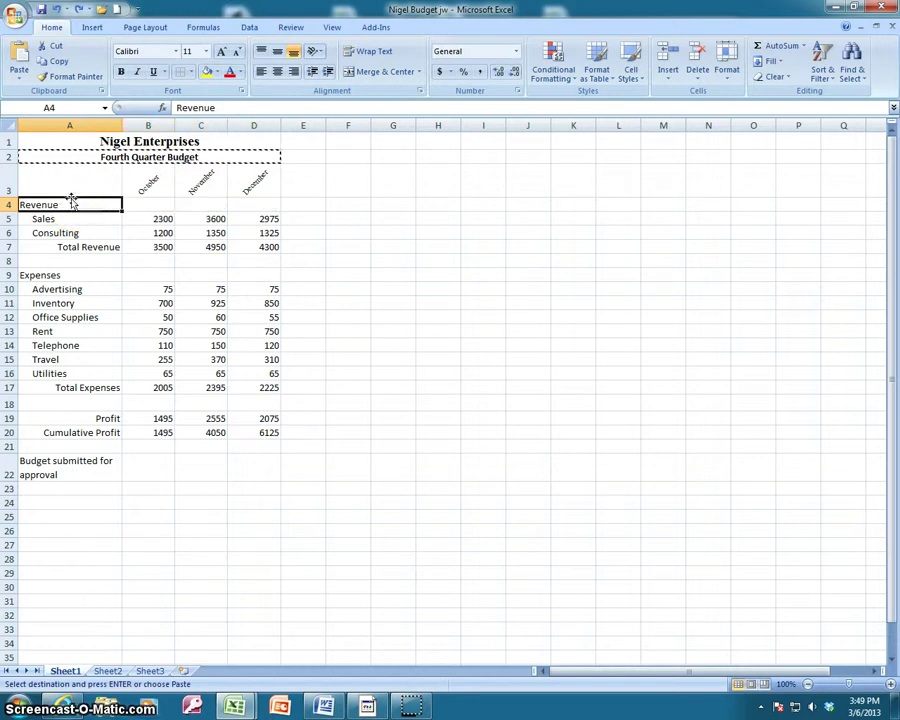
Make the Revenue label in A4 bold and copy its formatting to Total Revenue, Expenses, Total Expenses, Profit and Cumulative Profit with Format Painter
{"action": "left_click", "coordinate": [122, 76]}
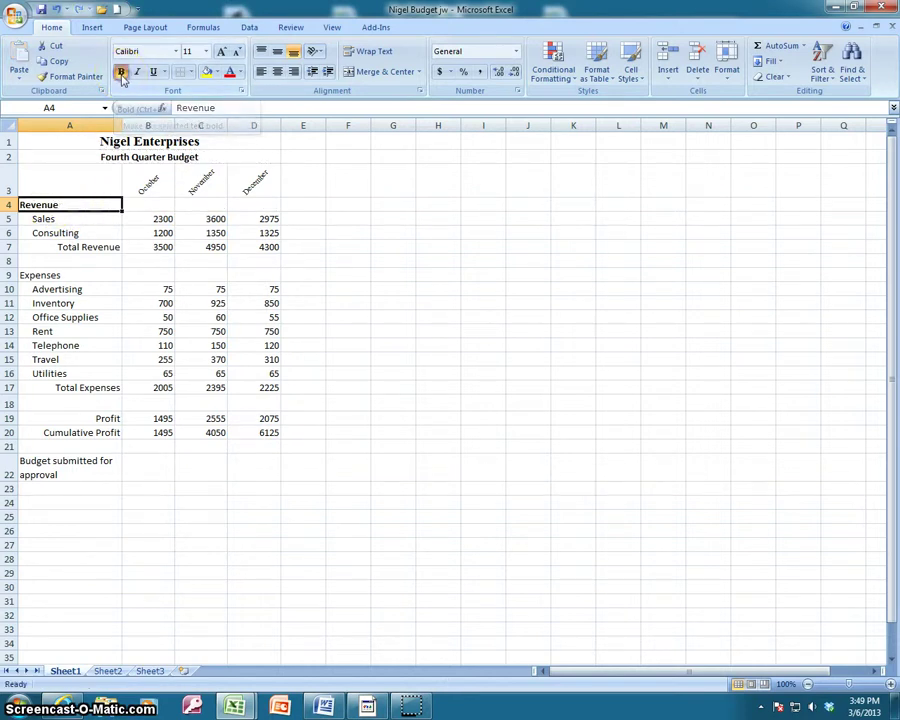
{"action": "left_click", "coordinate": [60, 77]}
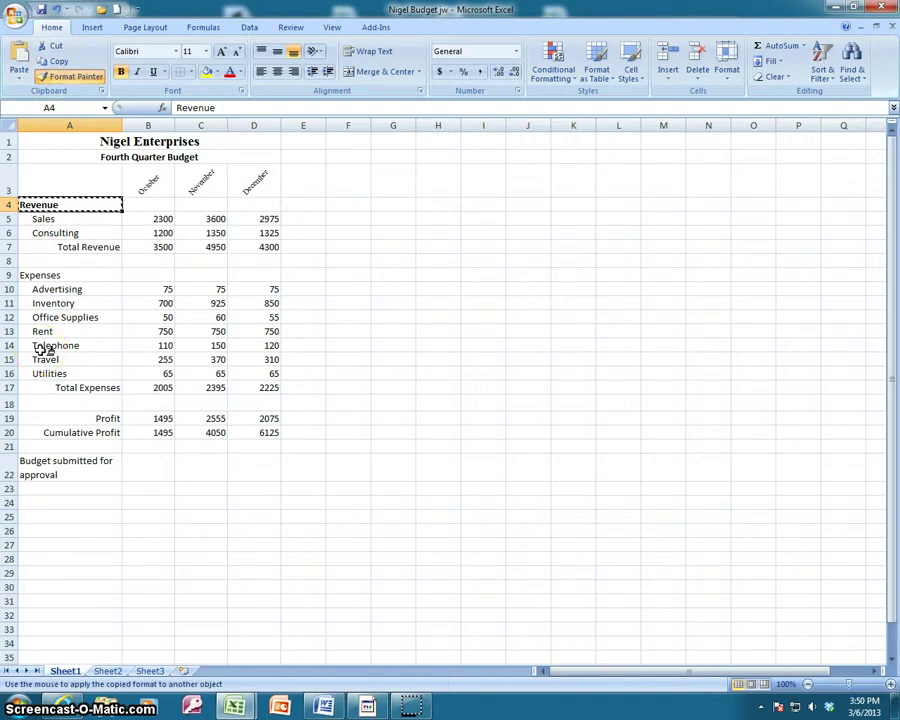
{"action": "left_click", "coordinate": [70, 247]}
{"action": "left_click", "coordinate": [45, 275]}
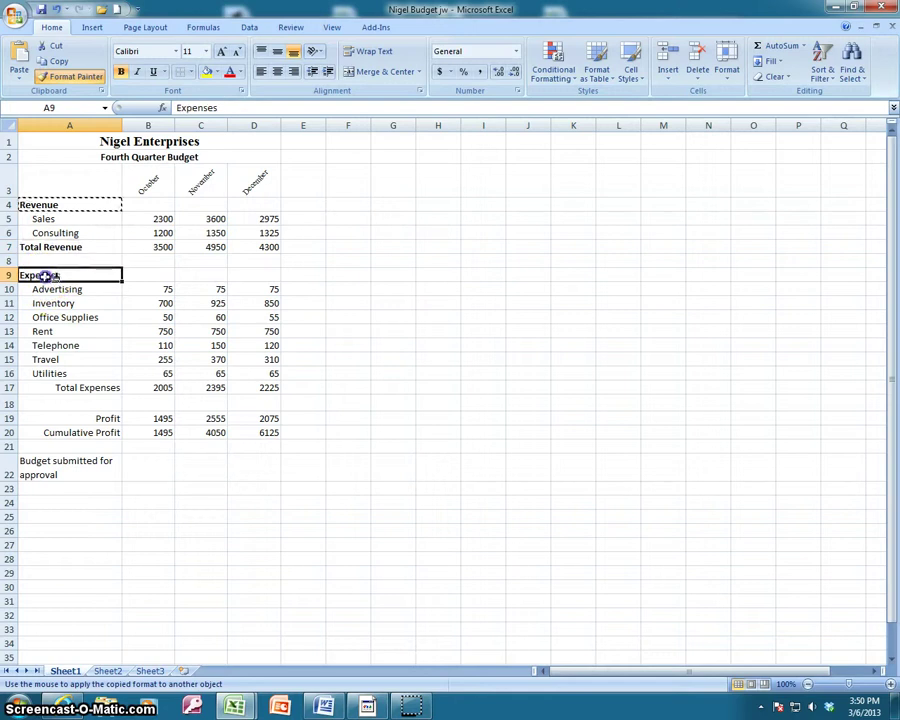
{"action": "left_click", "coordinate": [68, 386]}
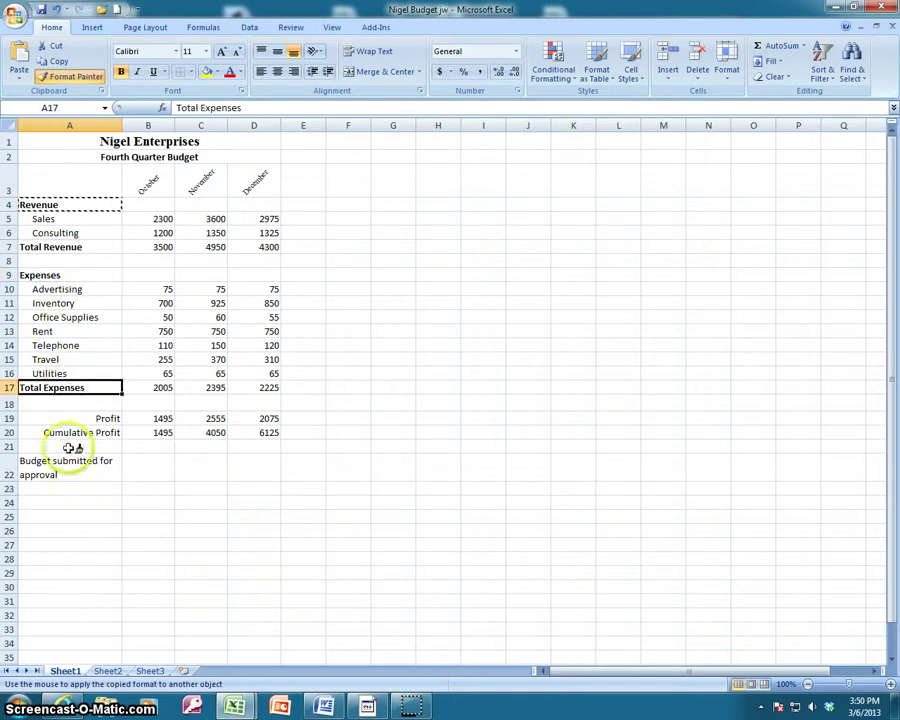
{"action": "left_click", "coordinate": [72, 419]}
{"action": "left_click", "coordinate": [75, 432]}
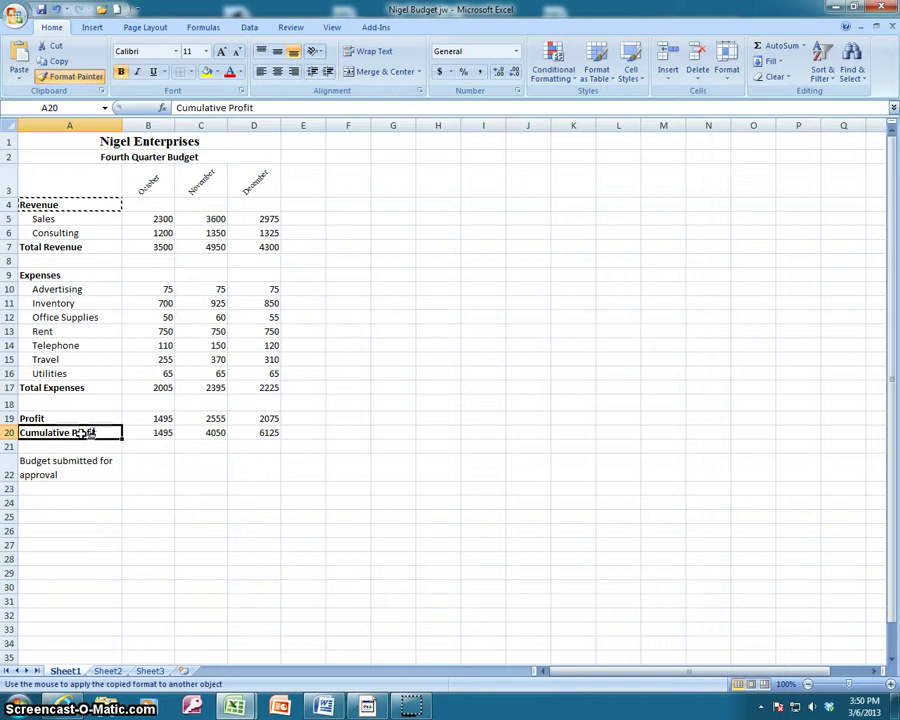
{"action": "left_click", "coordinate": [66, 76]}
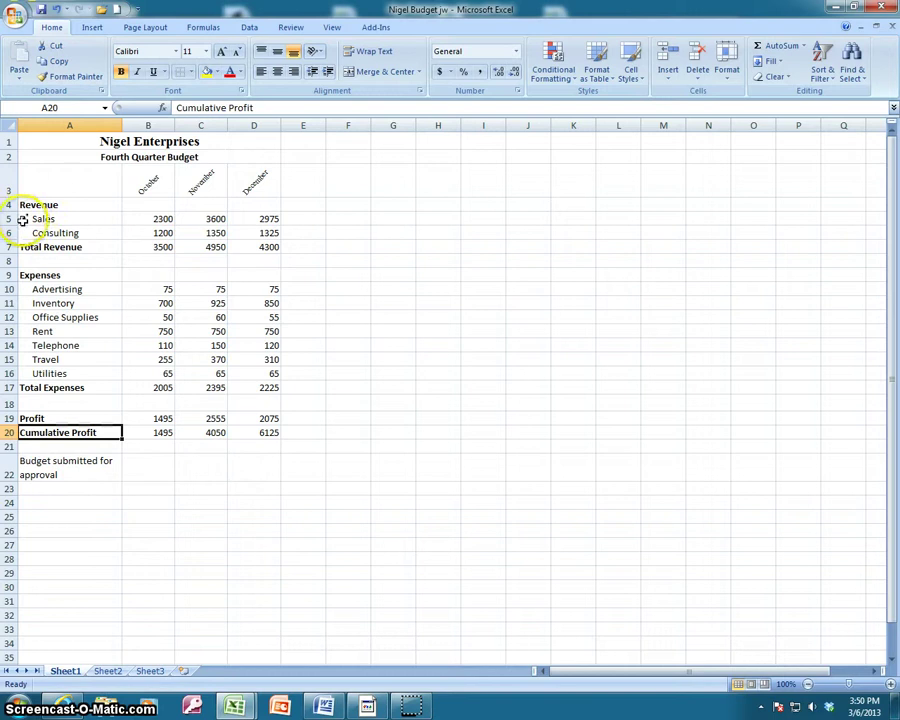
Right-align the Total Revenue, Total Expenses, Profit and Cumulative Profit labels in A7, A17, A19 and A20
{"action": "left_click", "coordinate": [58, 249]}
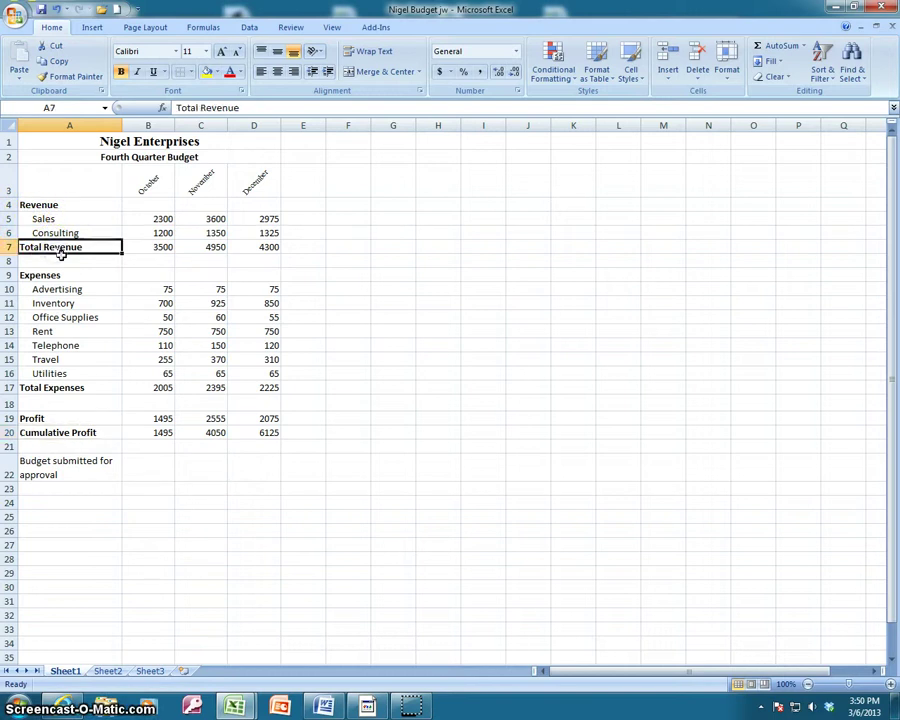
{"action": "left_click", "coordinate": [74, 247]}
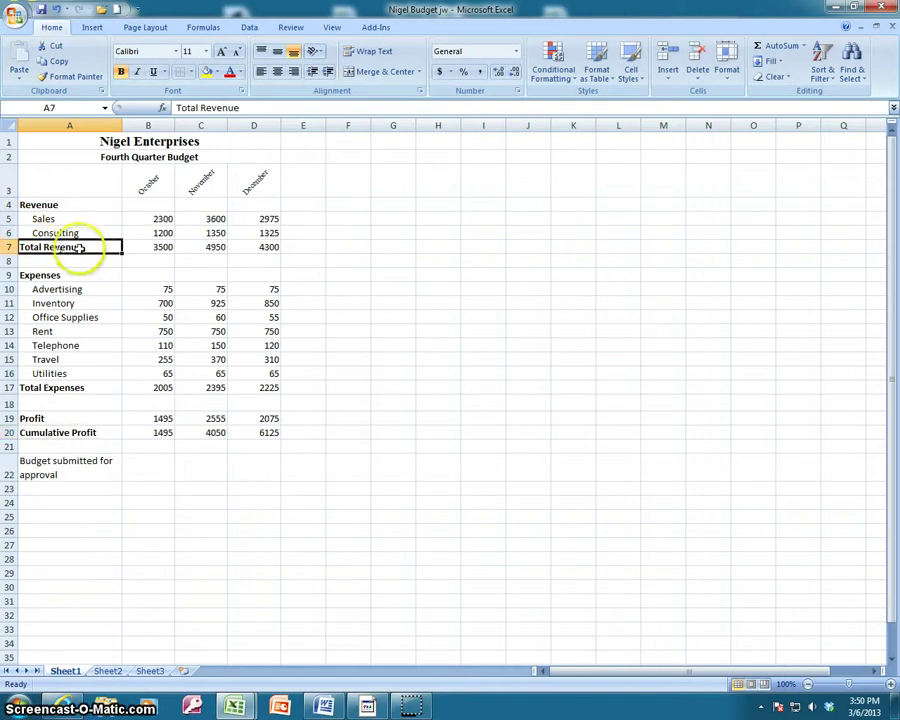
{"action": "left_click", "coordinate": [68, 390], "text": "ctrl"}
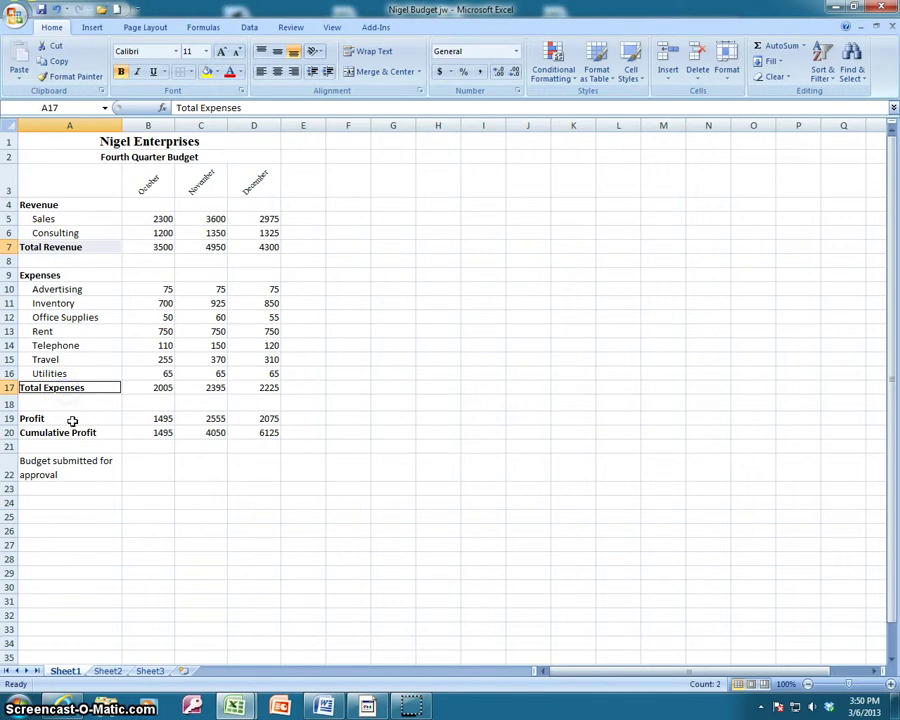
{"action": "left_click", "coordinate": [71, 421], "text": "ctrl"}
{"action": "left_click", "coordinate": [70, 433], "text": "ctrl"}
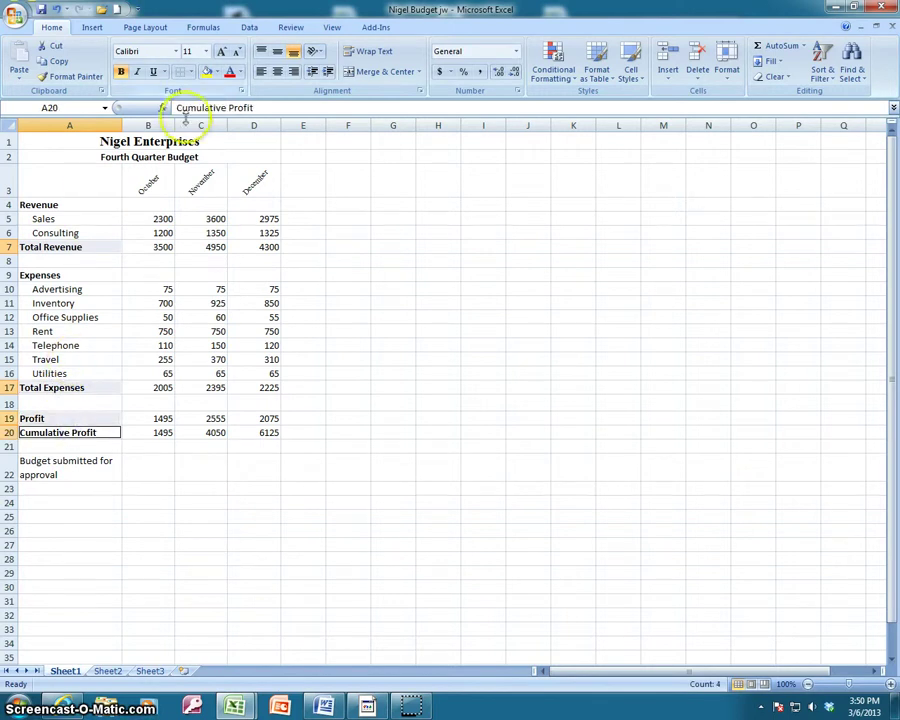
{"action": "left_click", "coordinate": [293, 71]}
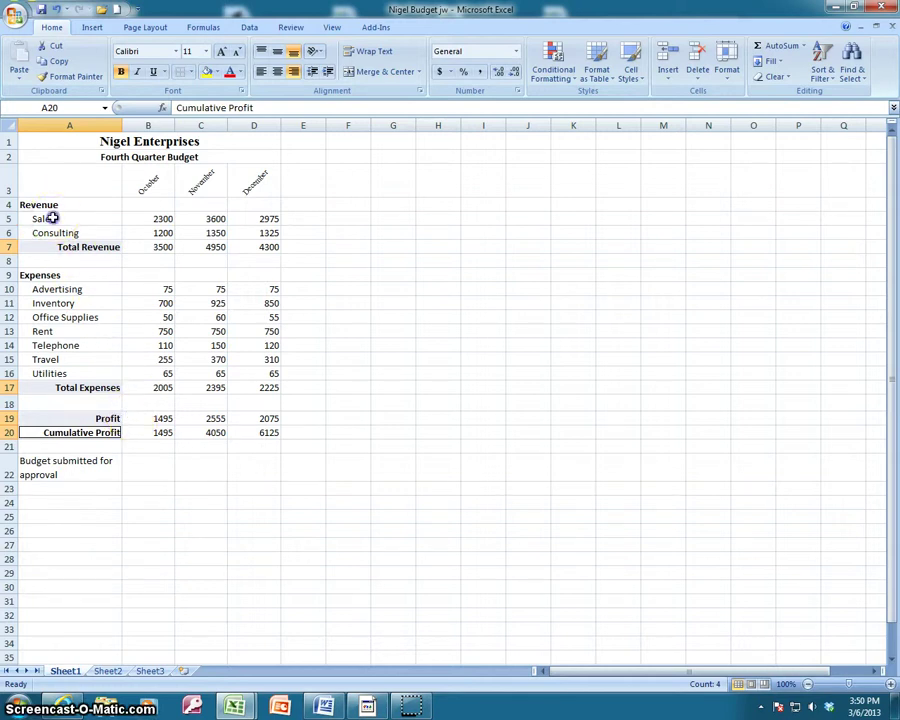
Italicize the Sales and Consulting labels in A5:A6 and copy their formatting to Advertising and Inventory in A10:A11 with Format Painter
{"action": "left_click_drag", "start_coordinate": [54, 218], "coordinate": [52, 230]}
{"action": "left_click", "coordinate": [137, 71]}
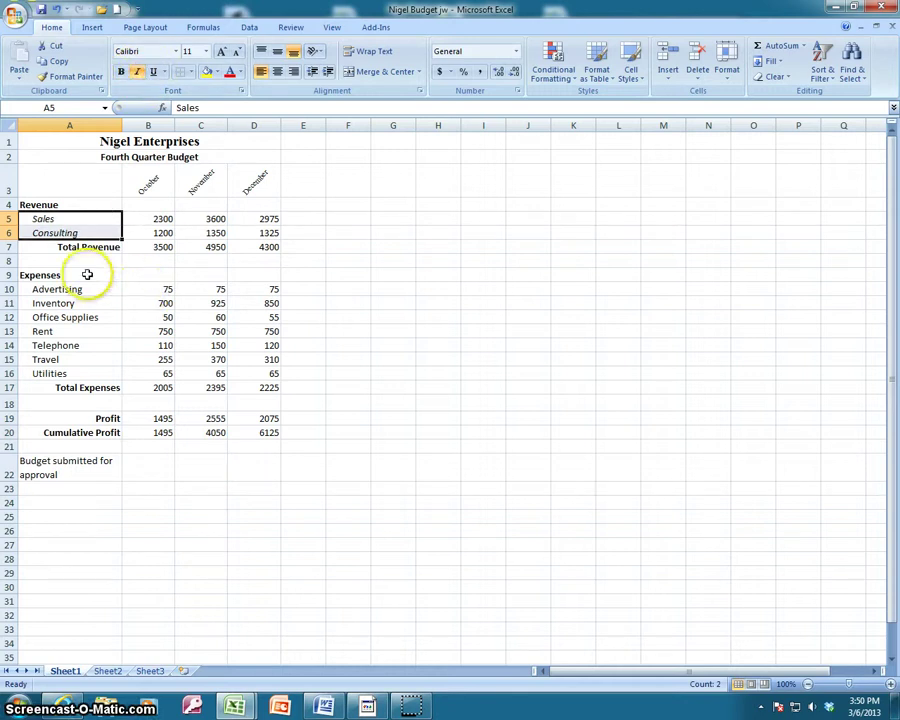
{"action": "left_click", "coordinate": [72, 76]}
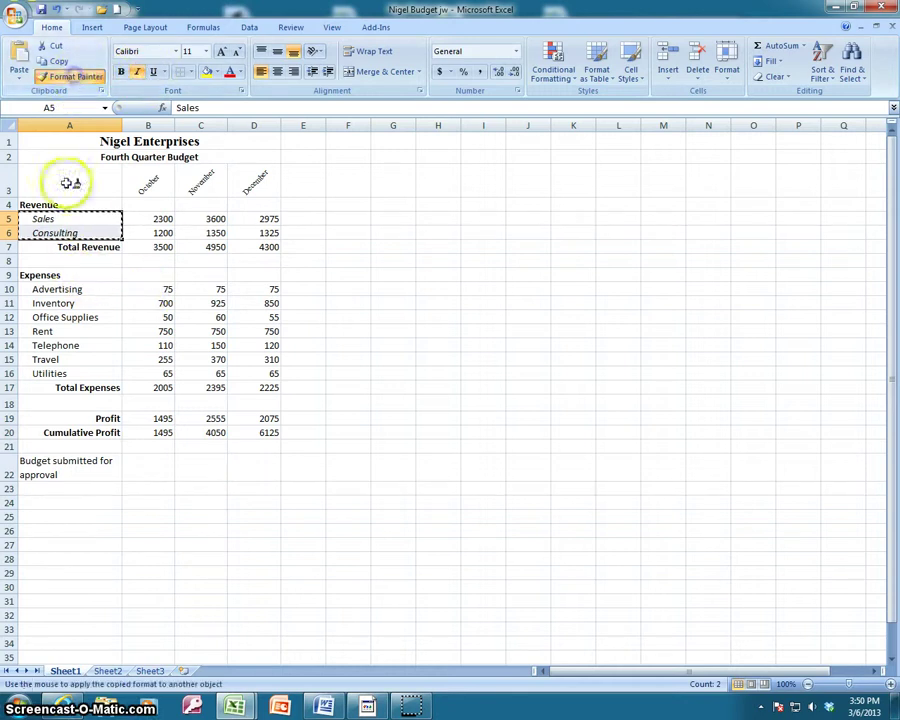
{"action": "left_click", "coordinate": [66, 287]}
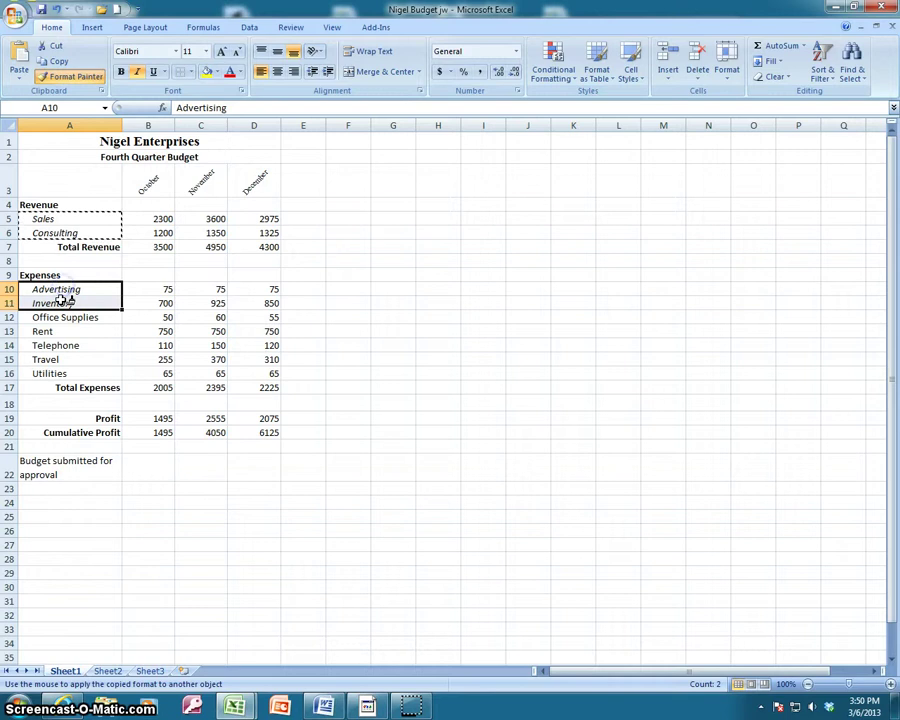
Try copying the italic formatting to the expense labels in A12:A16, and remove the italics from them
{"action": "mouse_move", "coordinate": [58, 316]}
{"action": "left_mouse_down"}
{"action": "mouse_move", "coordinate": [64, 364]}
{"action": "mouse_move", "coordinate": [78, 378]}
{"action": "left_mouse_up"}
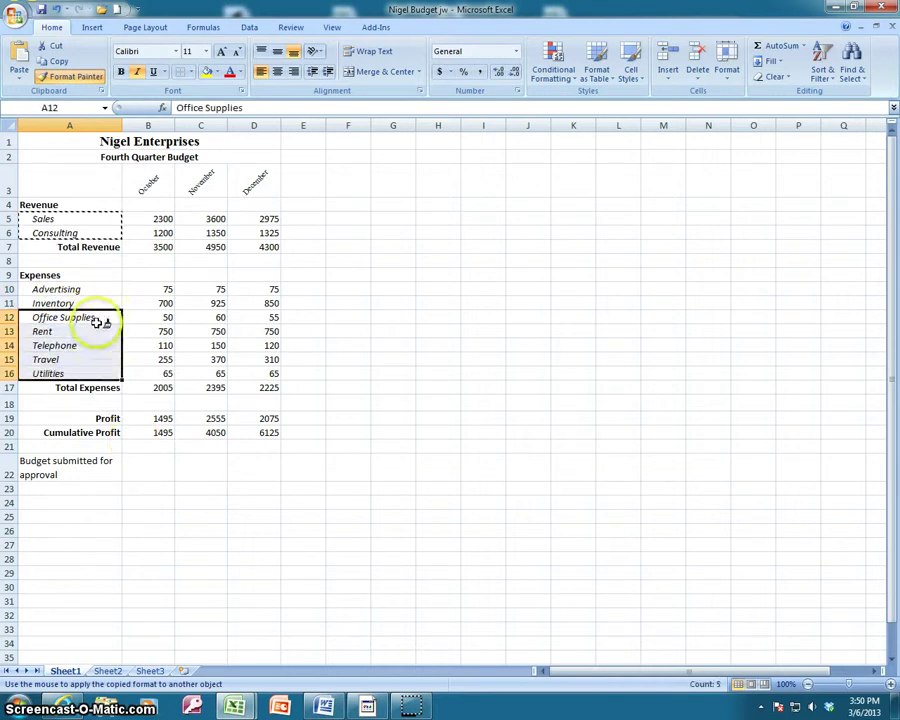
{"action": "left_click", "coordinate": [138, 74]}
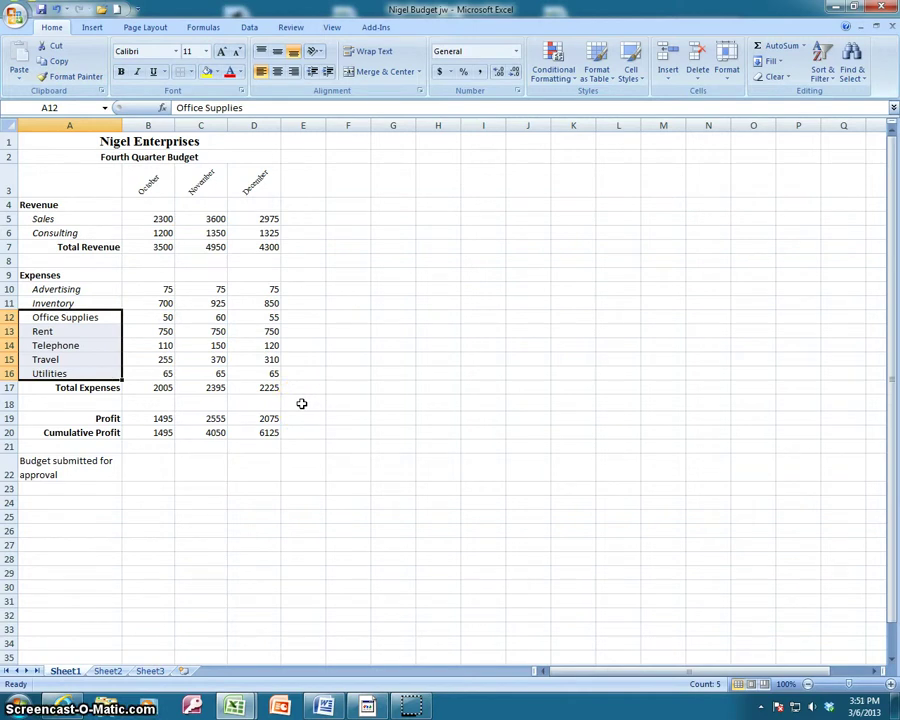
Open the font color choices for the Nigel Enterprises title in A1
{"action": "left_click", "coordinate": [106, 142]}
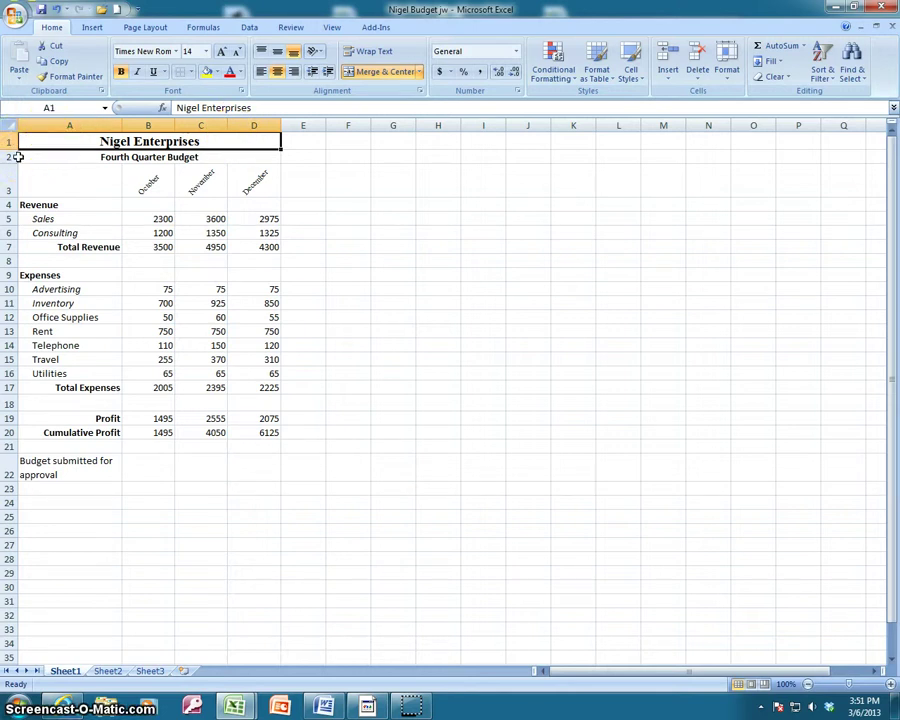
{"action": "left_click", "coordinate": [167, 135]}
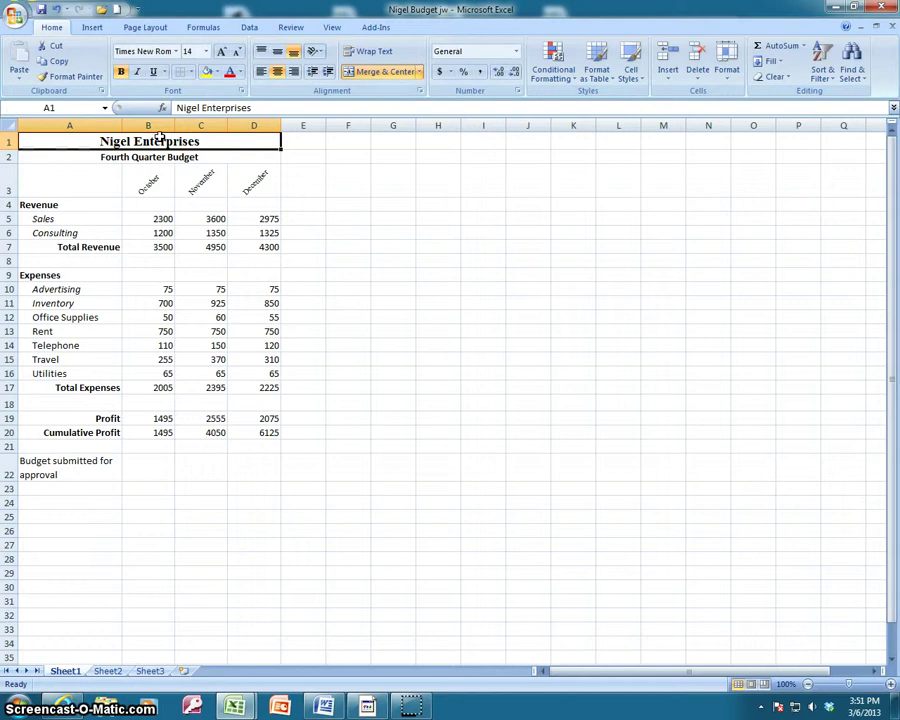
{"action": "left_click", "coordinate": [228, 108]}
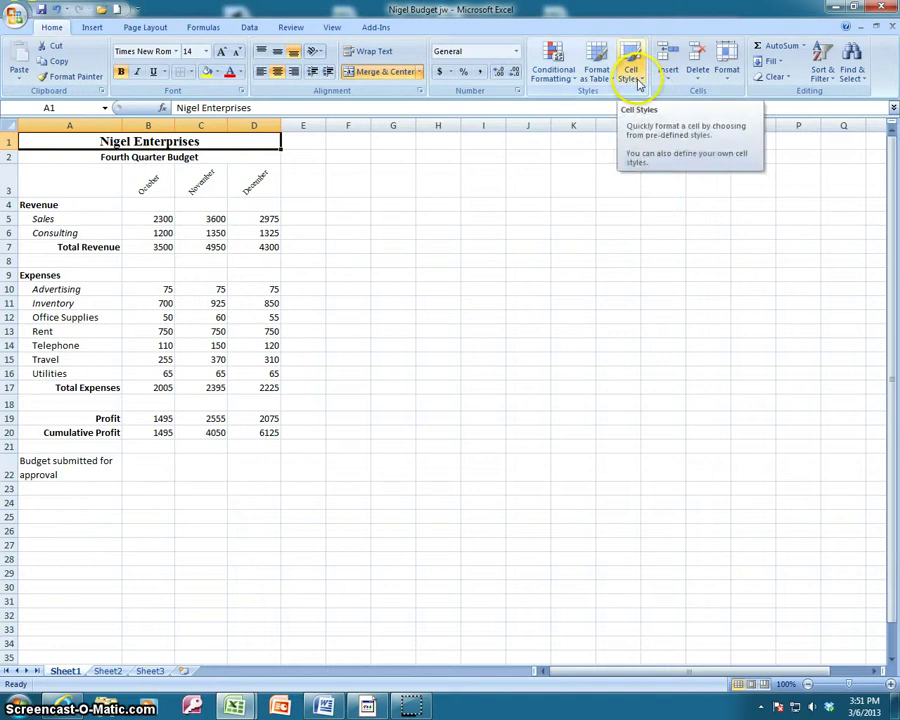
{"action": "left_click", "coordinate": [241, 73]}
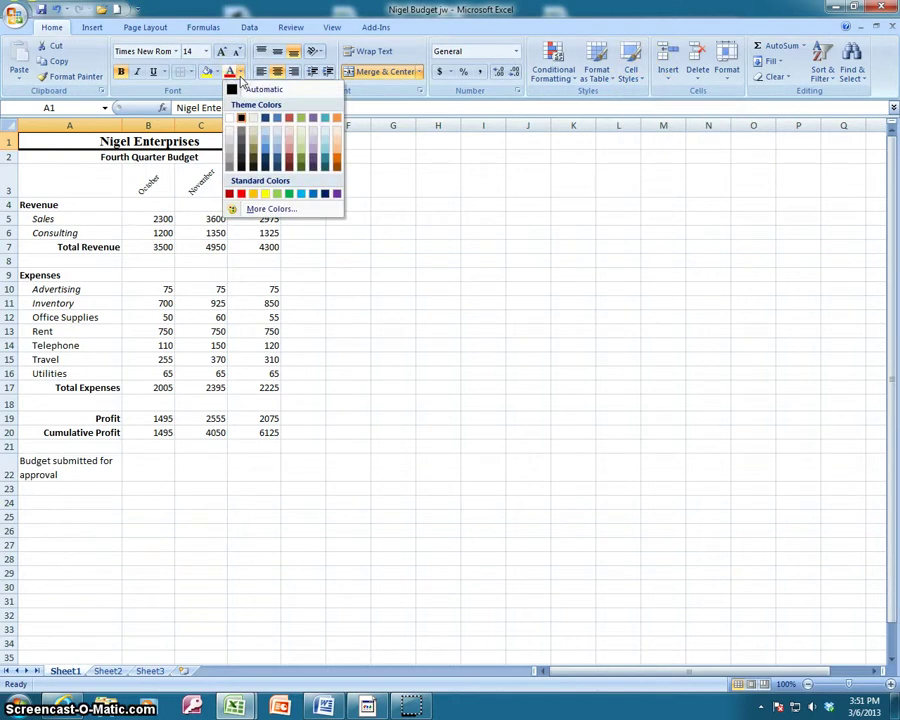